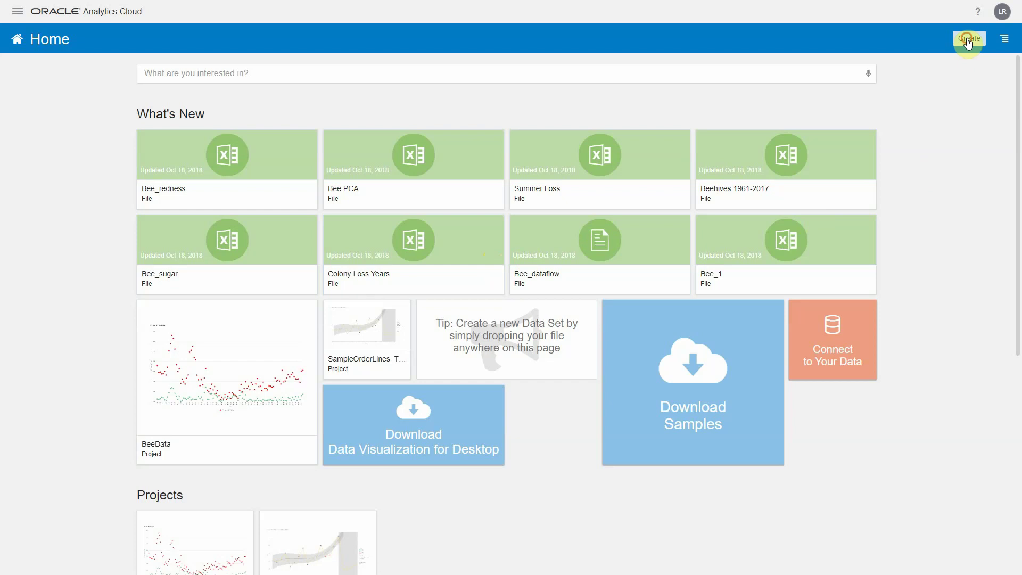
# Create a new project and add a data set to it from the DEMO_User_AccountsV2.xlsx file
pyautogui.click(967, 42)
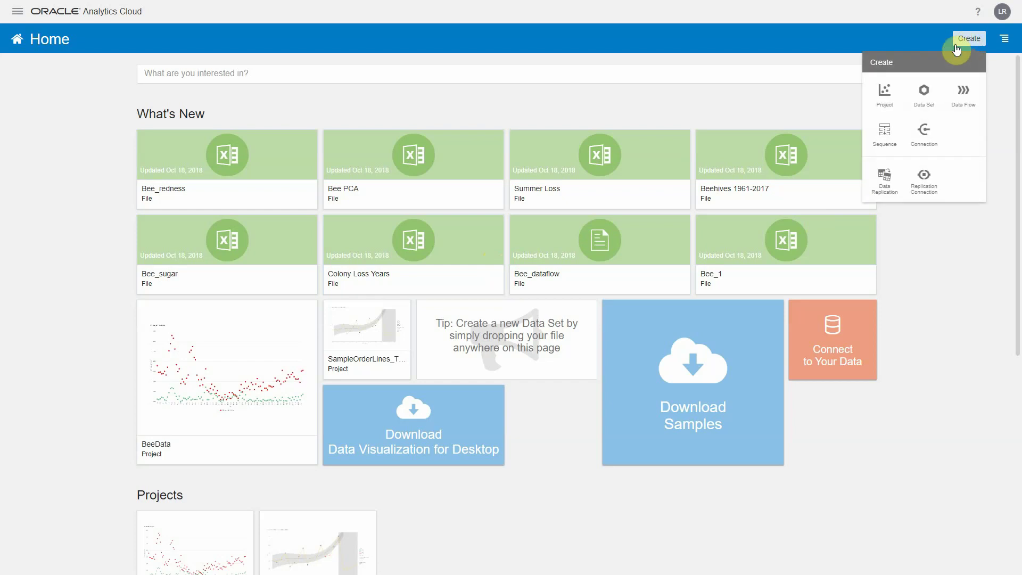
pyautogui.click(884, 93)
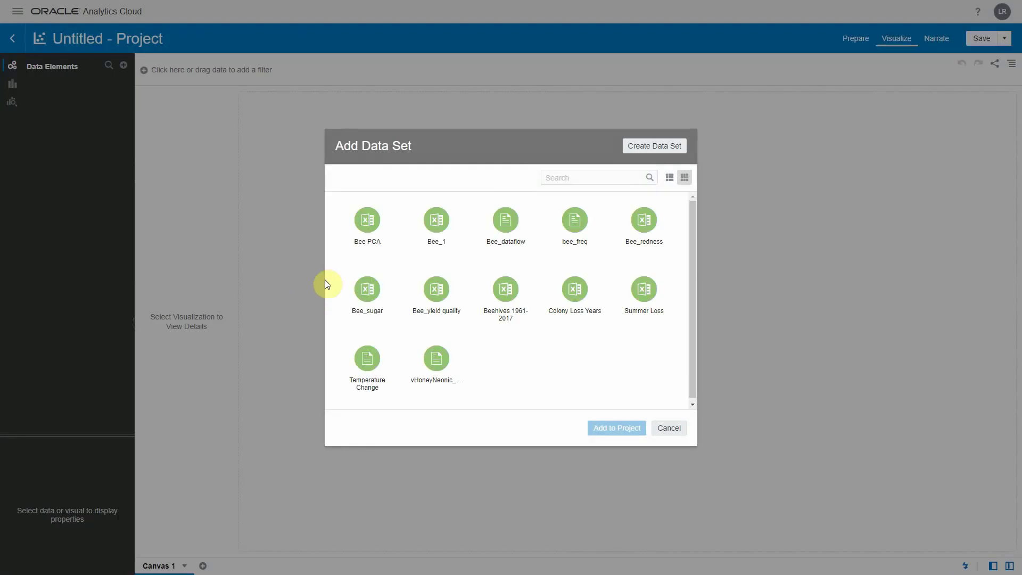
pyautogui.click(654, 146)
pyautogui.click(383, 231)
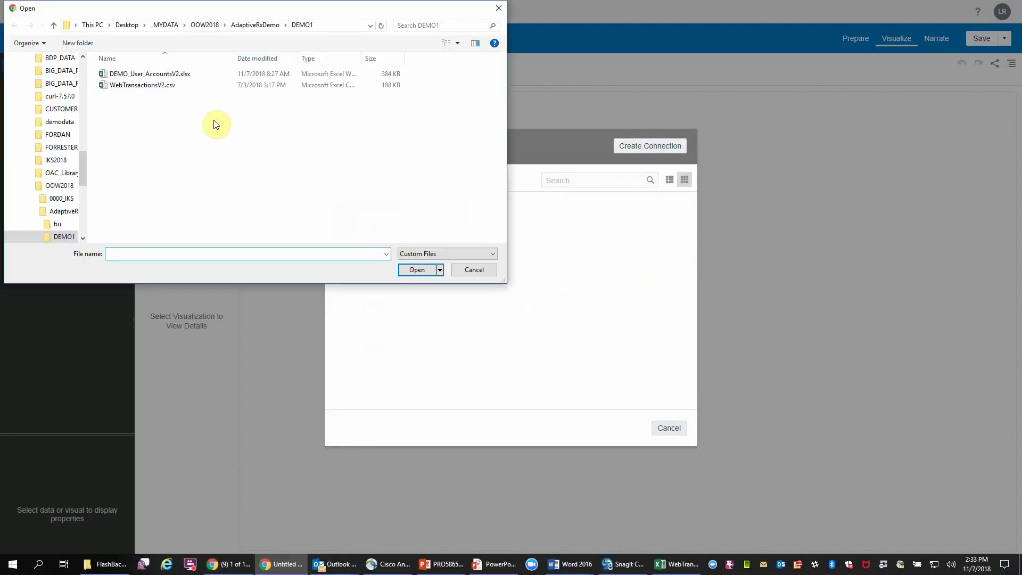
pyautogui.click(155, 75)
pyautogui.click(417, 269)
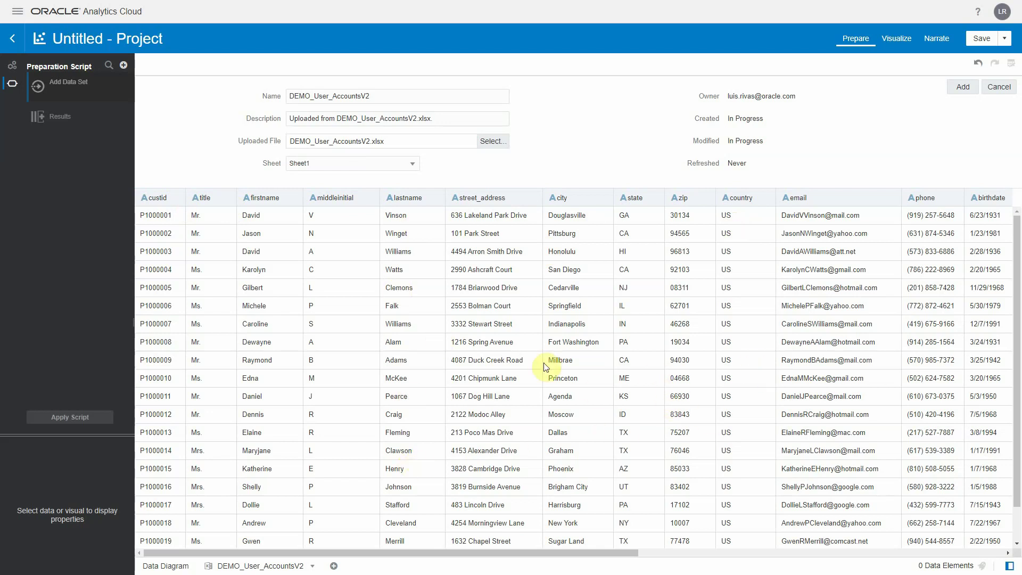
pyautogui.click(962, 87)
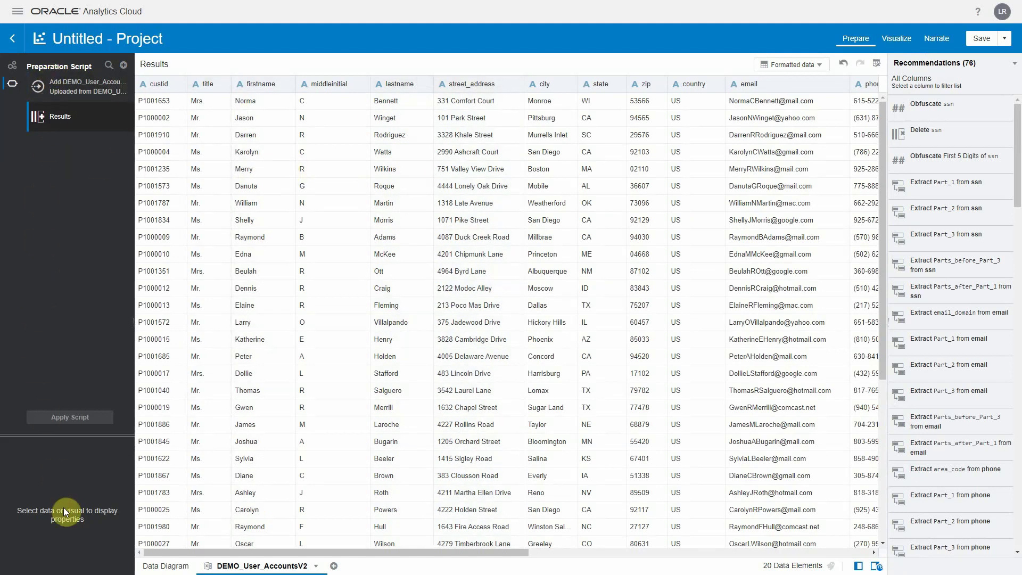
# Examine the data preparation recommendations by column, including those for the custid and title columns
pyautogui.click(950, 155)
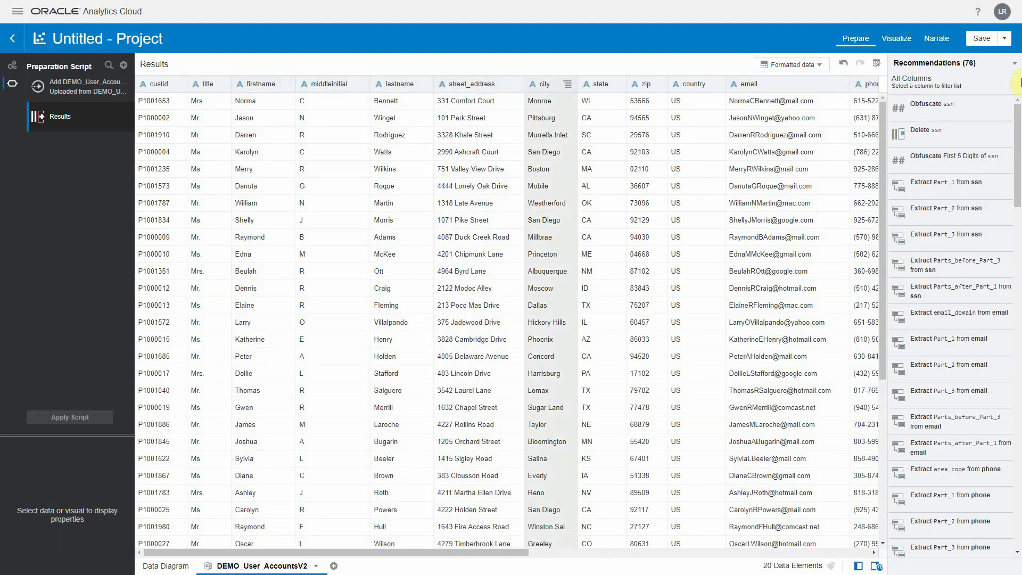
pyautogui.click(1013, 63)
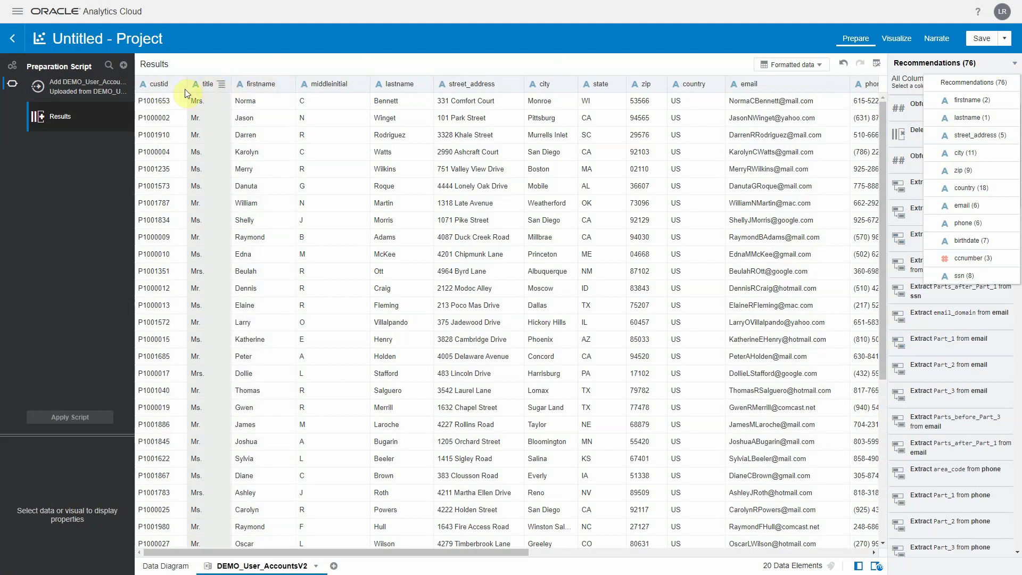
pyautogui.click(152, 84)
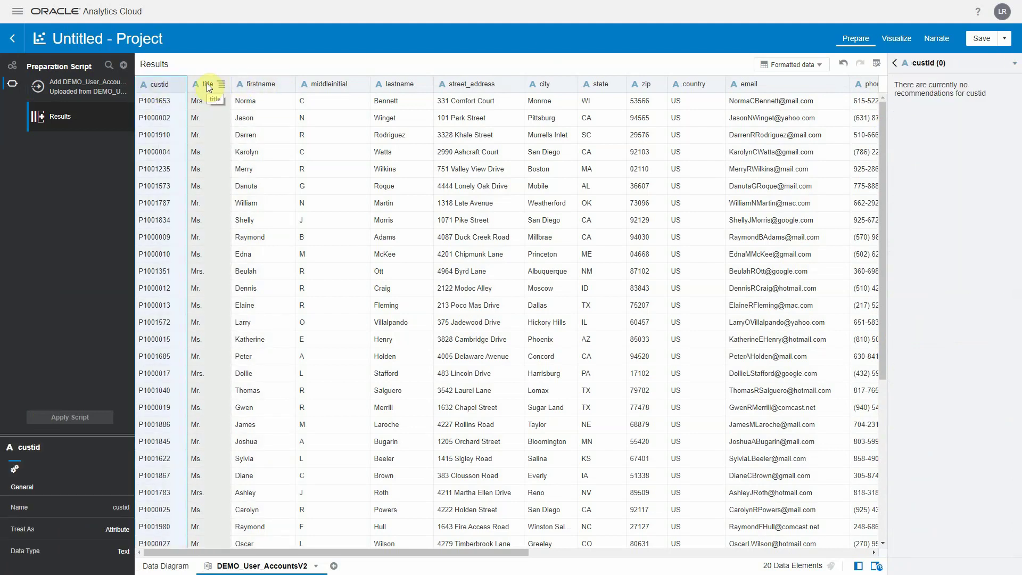
pyautogui.click(207, 83)
# Enrich the firstname column with gender and convert the resulting firstname_gender column to sentence case
pyautogui.click(257, 84)
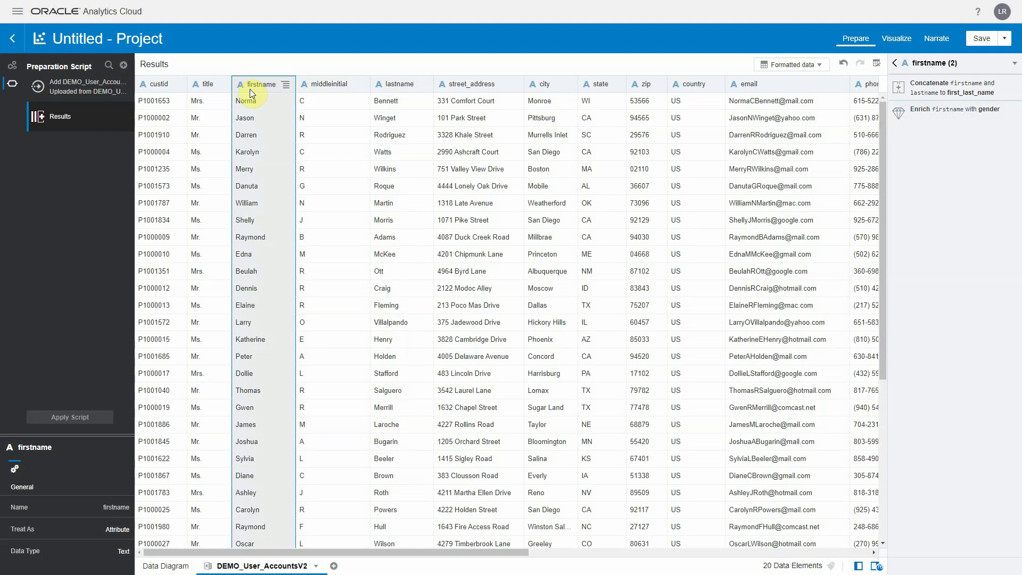
pyautogui.moveTo(947, 116)
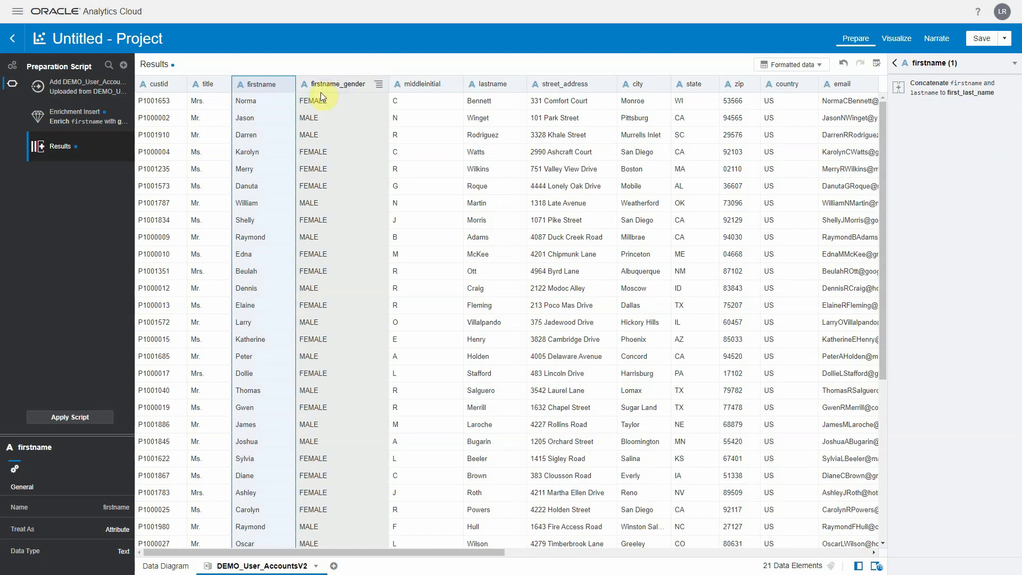
pyautogui.click(378, 83)
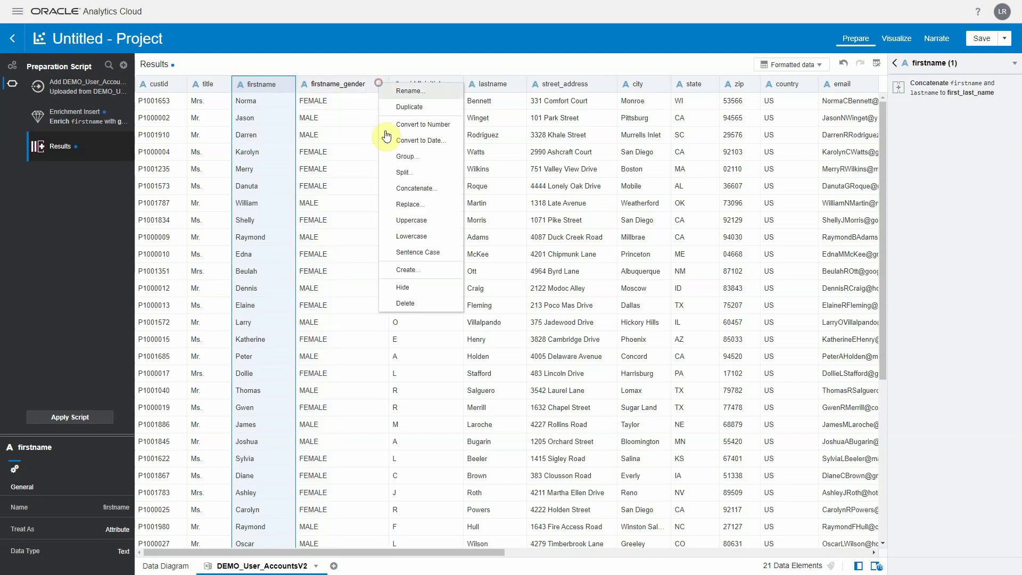
pyautogui.click(406, 255)
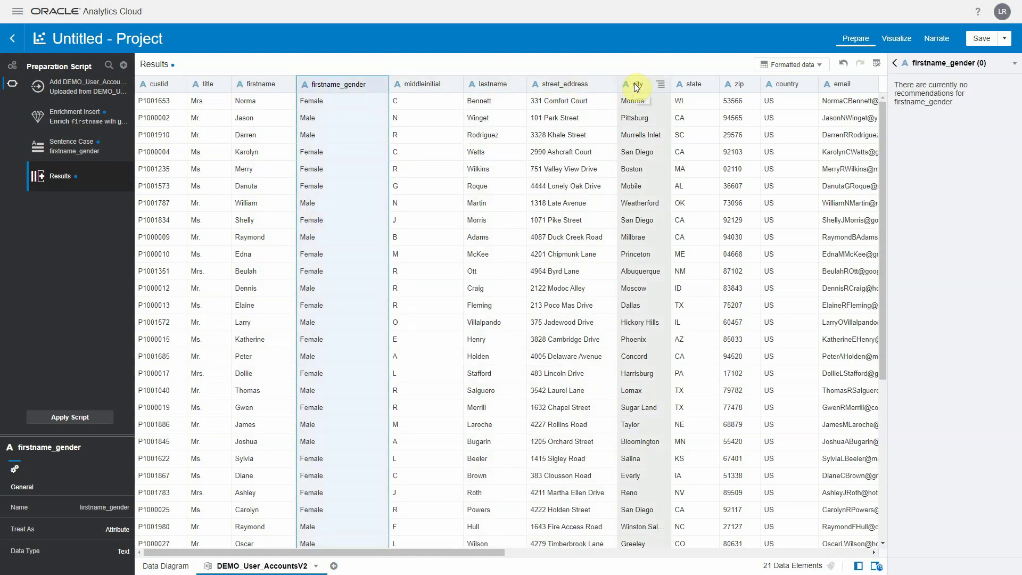
# Enrich the city column with Population
pyautogui.click(634, 83)
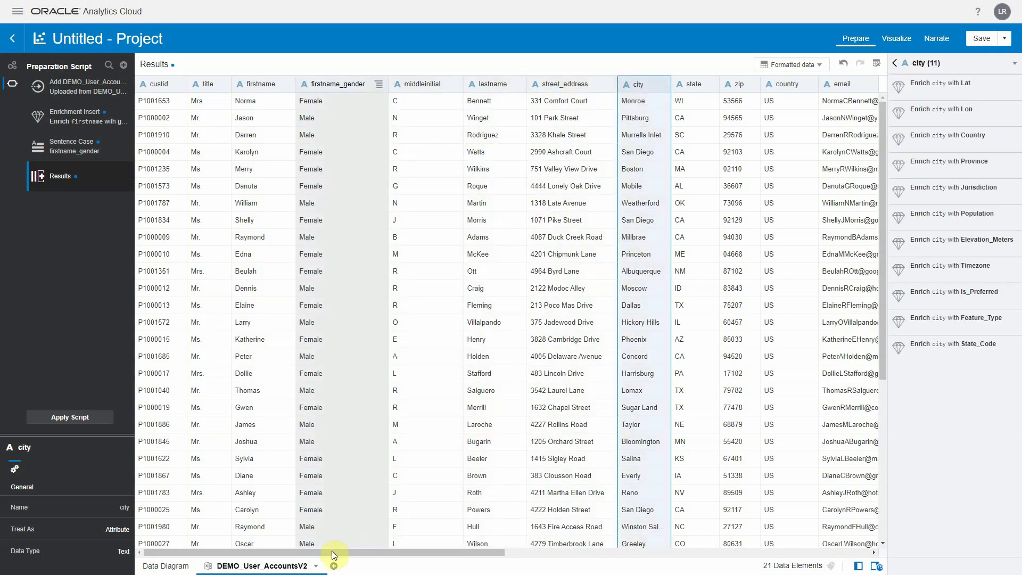
pyautogui.moveTo(332, 551); pyautogui.dragTo(457, 540)
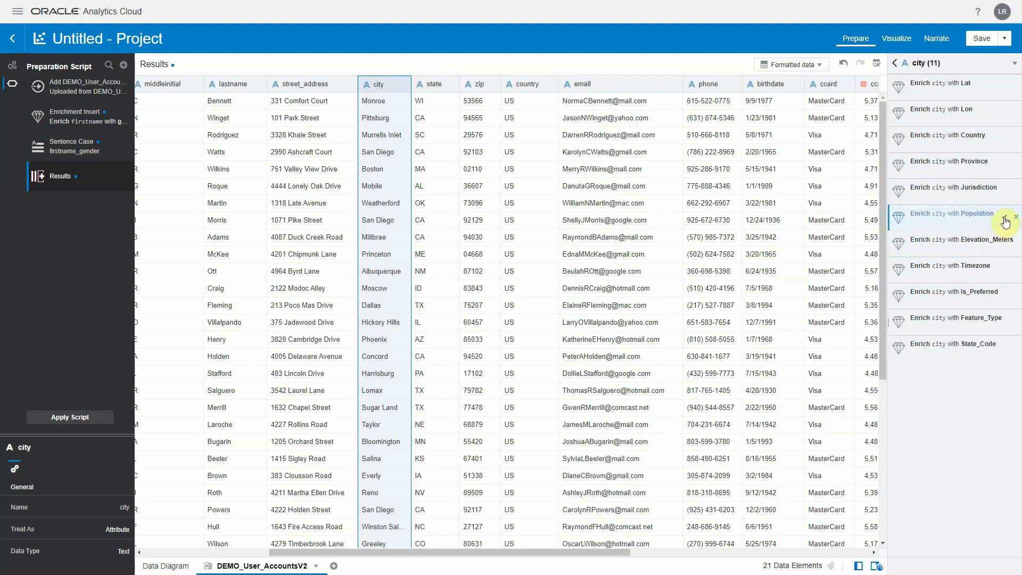
pyautogui.click(1006, 221)
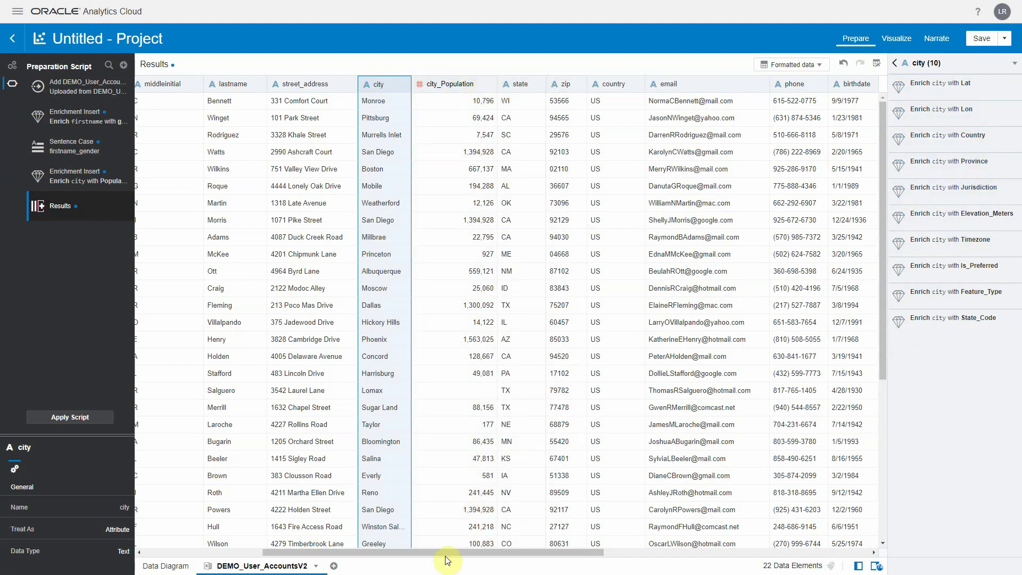
# Examine the enrichment recommendations for the zip and country columns
pyautogui.moveTo(448, 552); pyautogui.dragTo(502, 548)
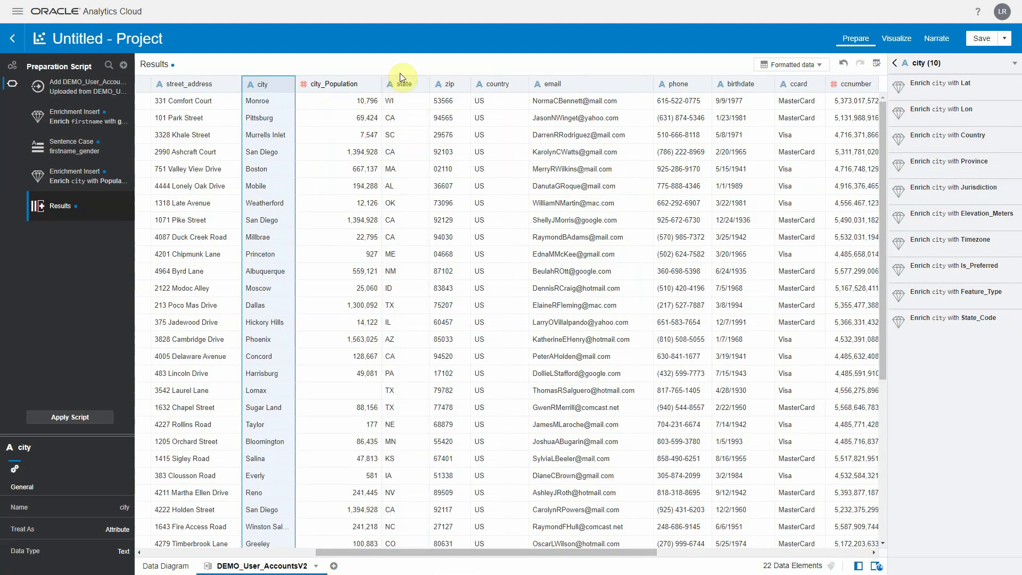
pyautogui.click(439, 86)
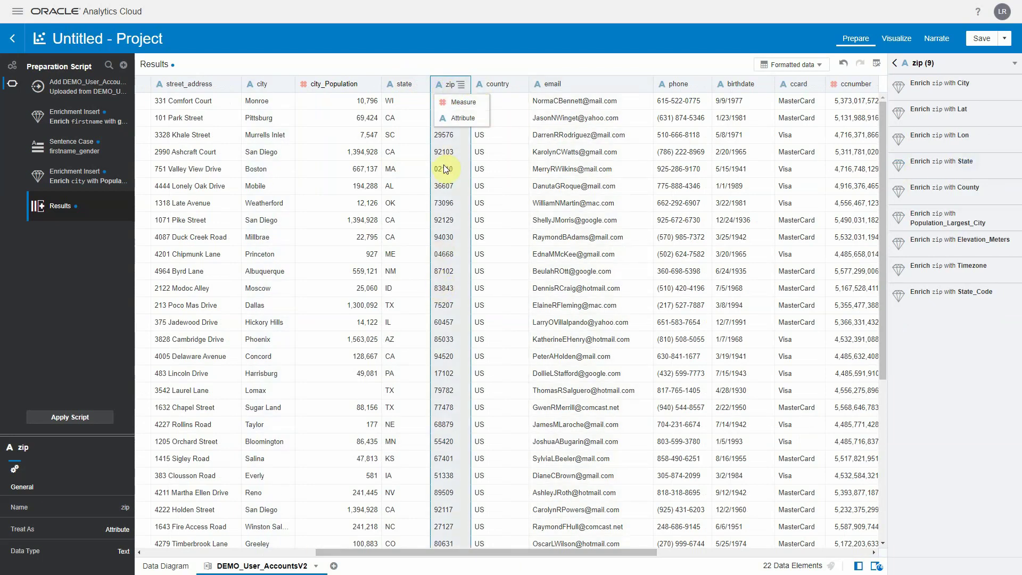
pyautogui.click(447, 84)
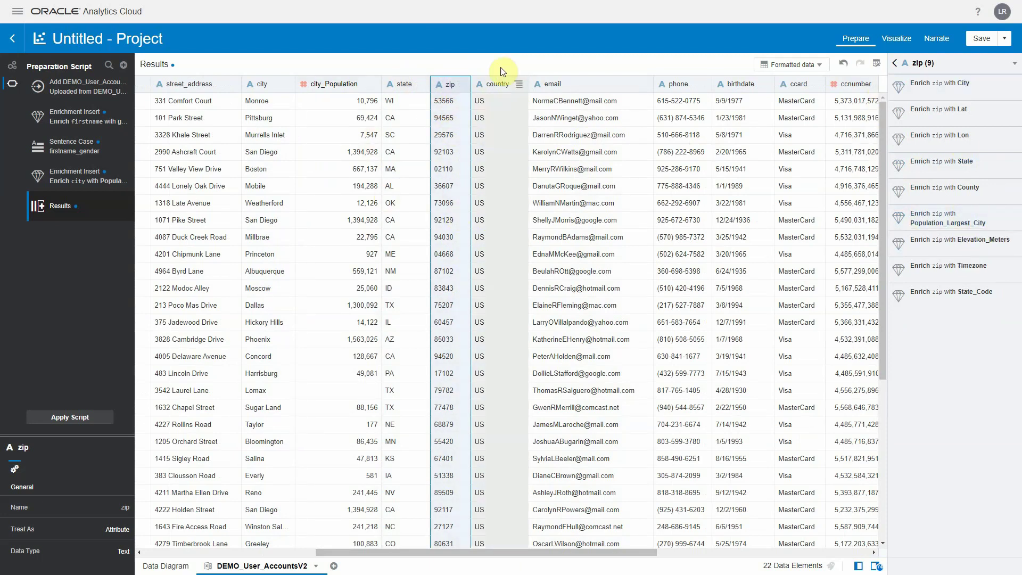
pyautogui.click(494, 87)
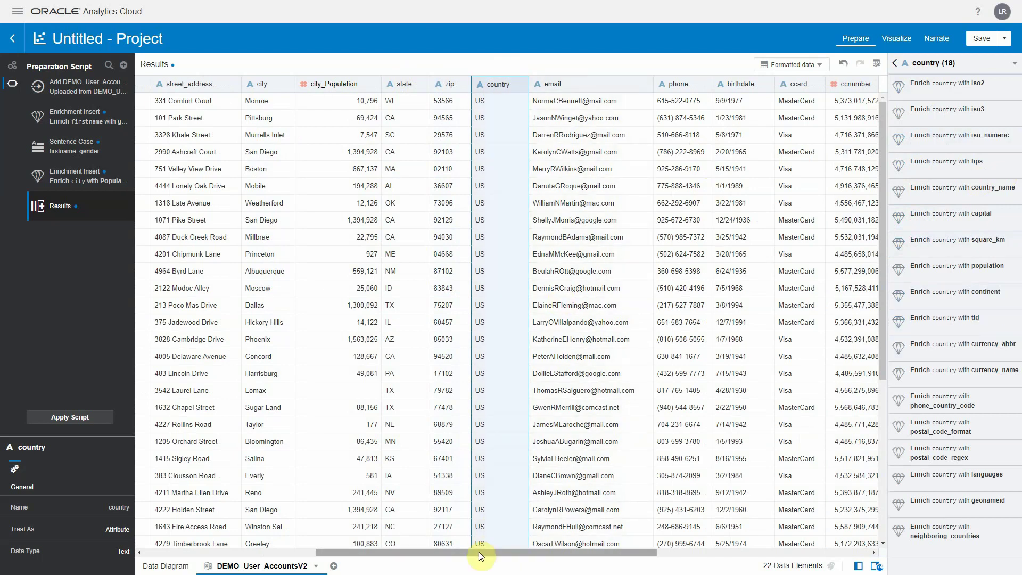
# Extract email_domain from the email column using its recommendation
pyautogui.moveTo(478, 551); pyautogui.dragTo(601, 548)
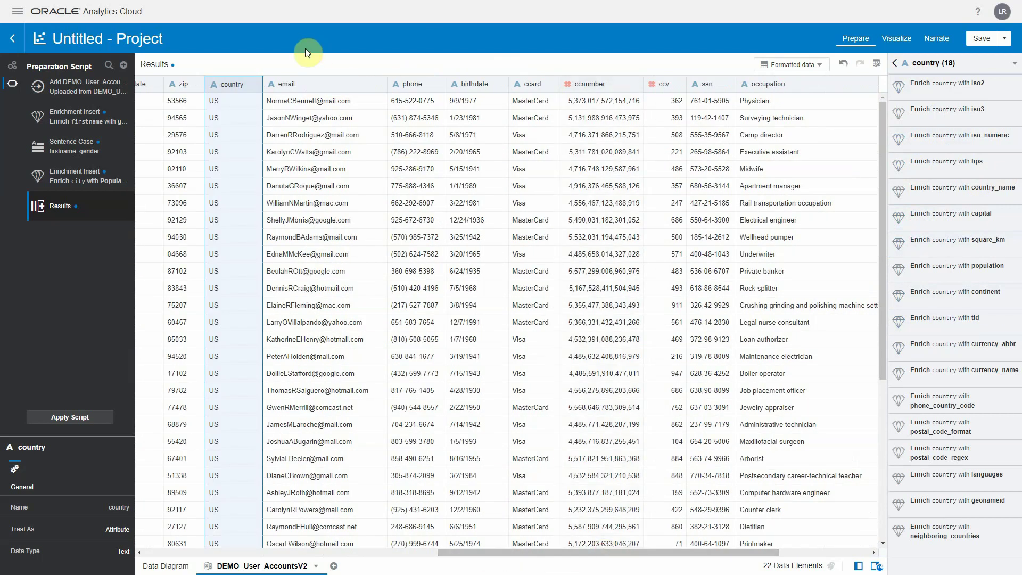
pyautogui.click(305, 81)
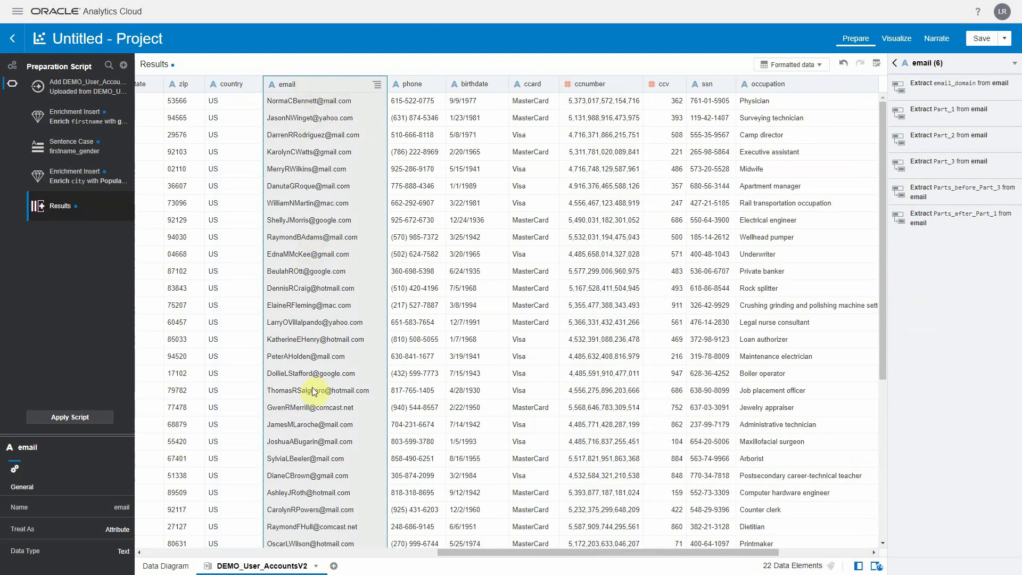
pyautogui.moveTo(974, 96)
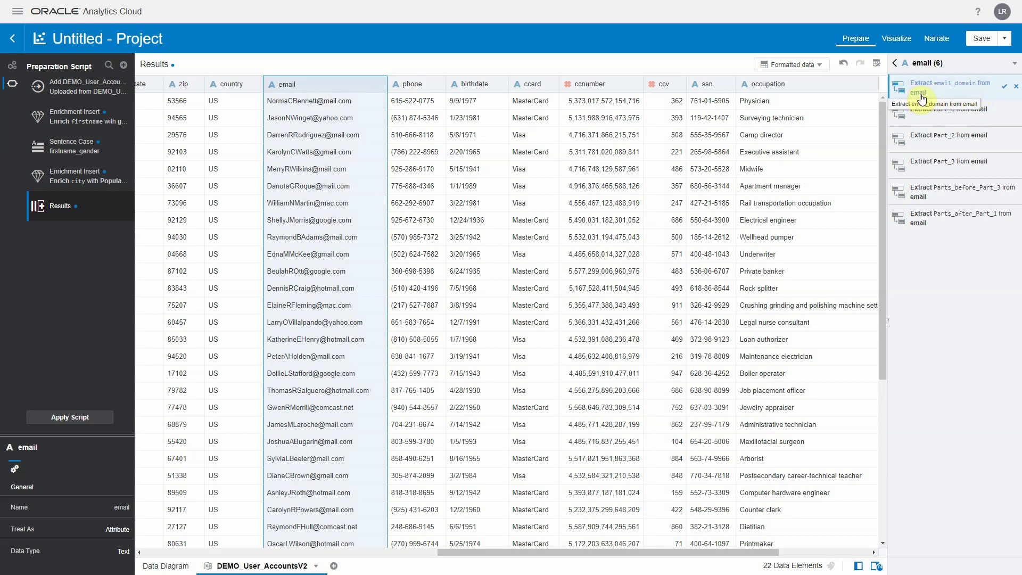
pyautogui.click(1004, 87)
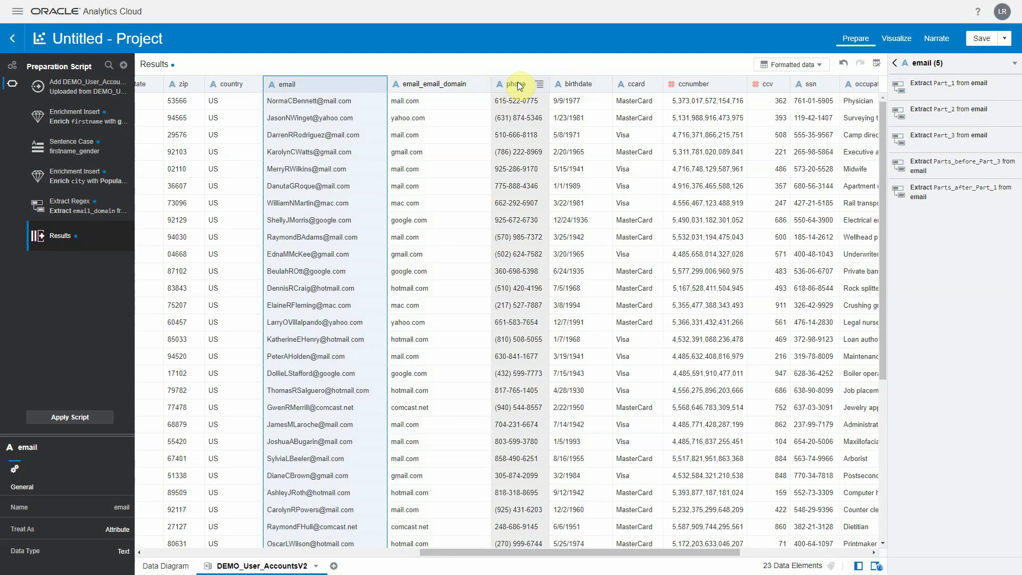
# Extract Month of Year from the birthdate column and delete the original birthdate column
pyautogui.click(571, 86)
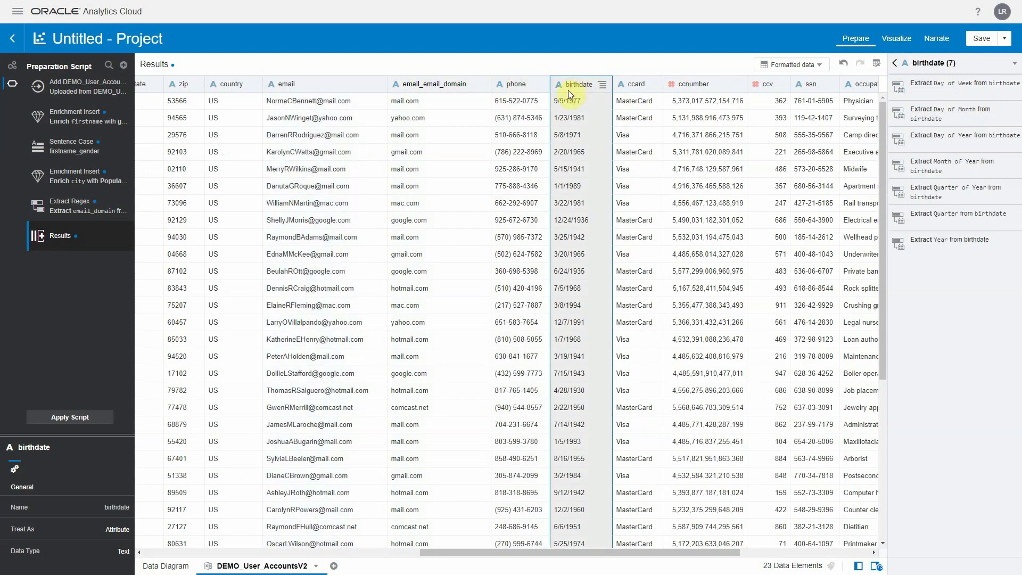
pyautogui.moveTo(456, 552); pyautogui.dragTo(506, 552)
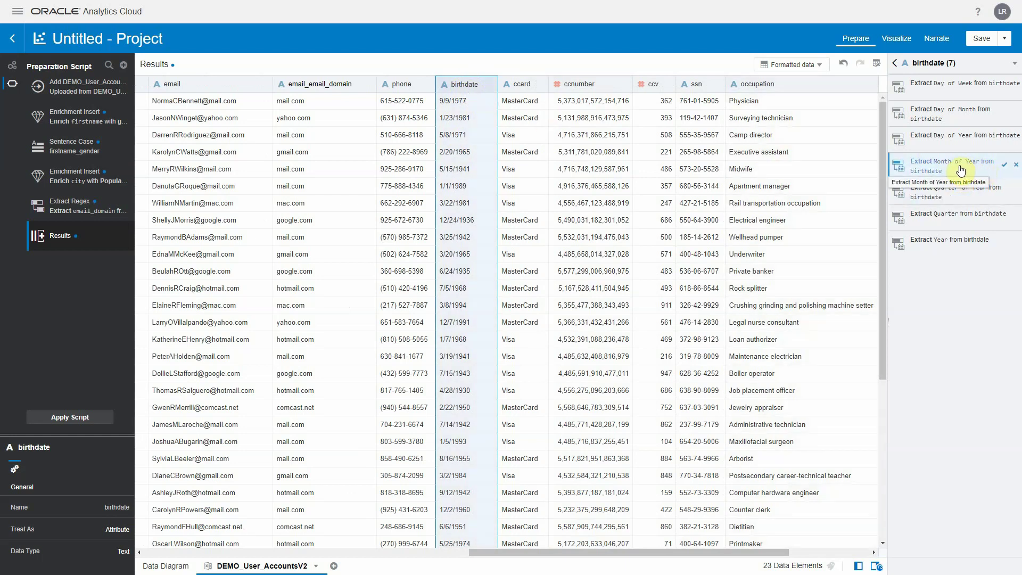
pyautogui.click(1004, 165)
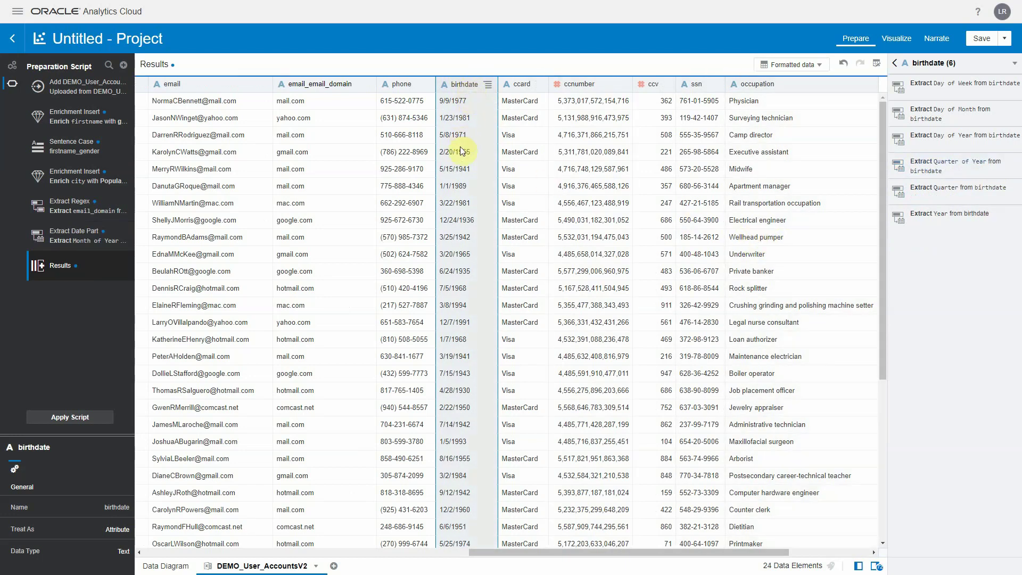
pyautogui.click(494, 85)
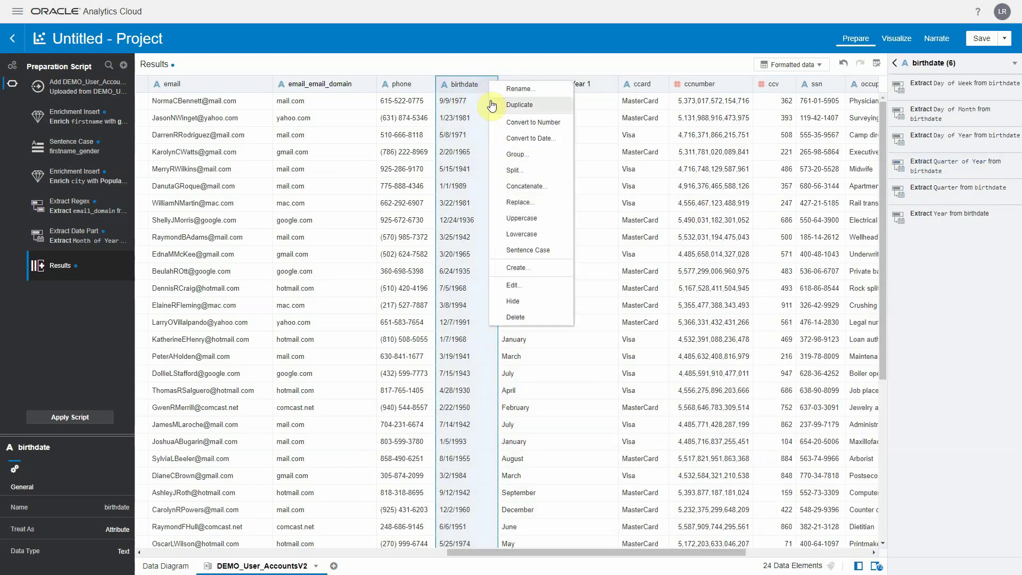
pyautogui.click(516, 316)
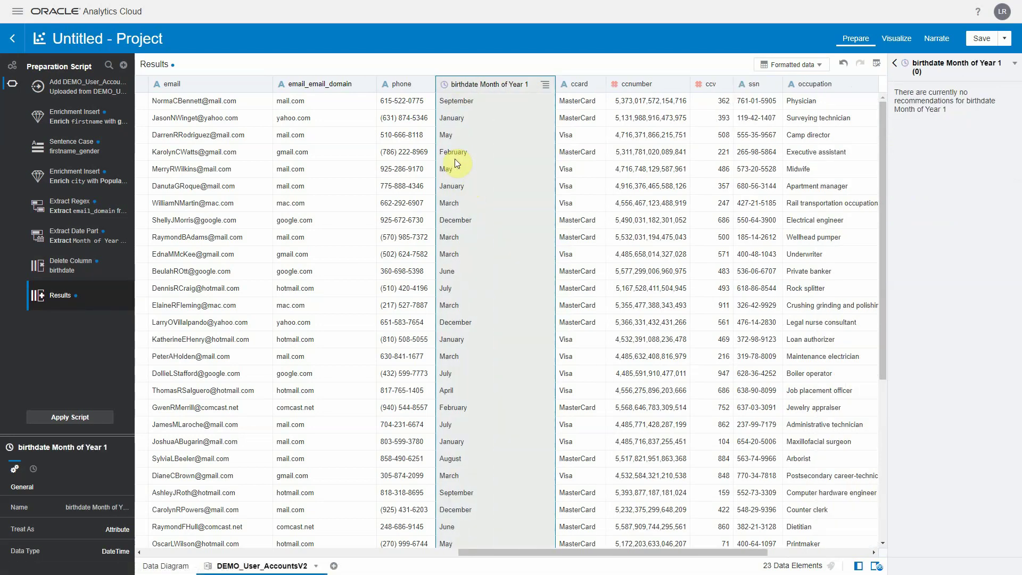
# Rename the extracted birthdate month column to Birthmonth and add the step to the preparation script
pyautogui.click(545, 87)
pyautogui.click(579, 98)
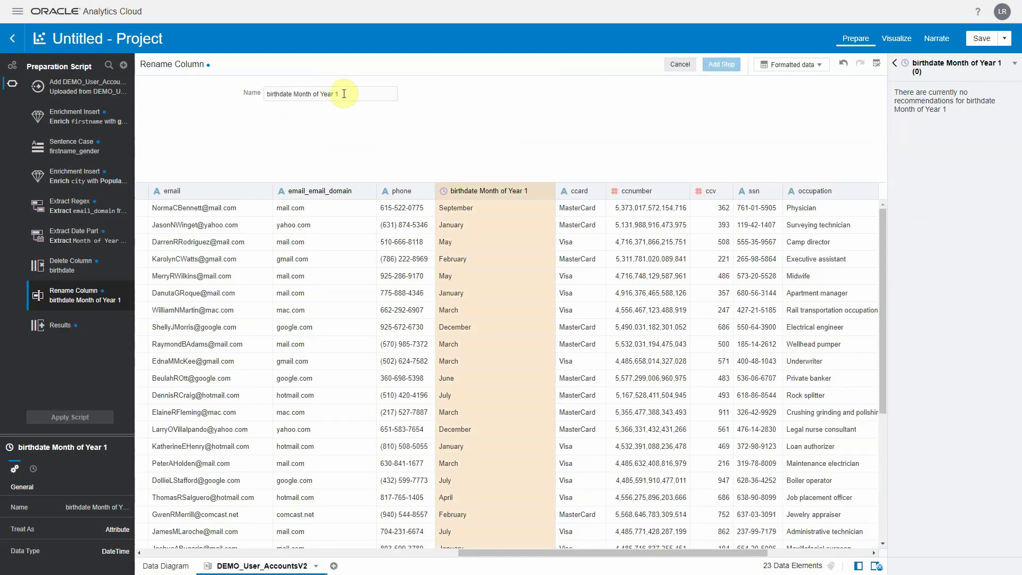
pyautogui.moveTo(344, 93); pyautogui.dragTo(264, 93)
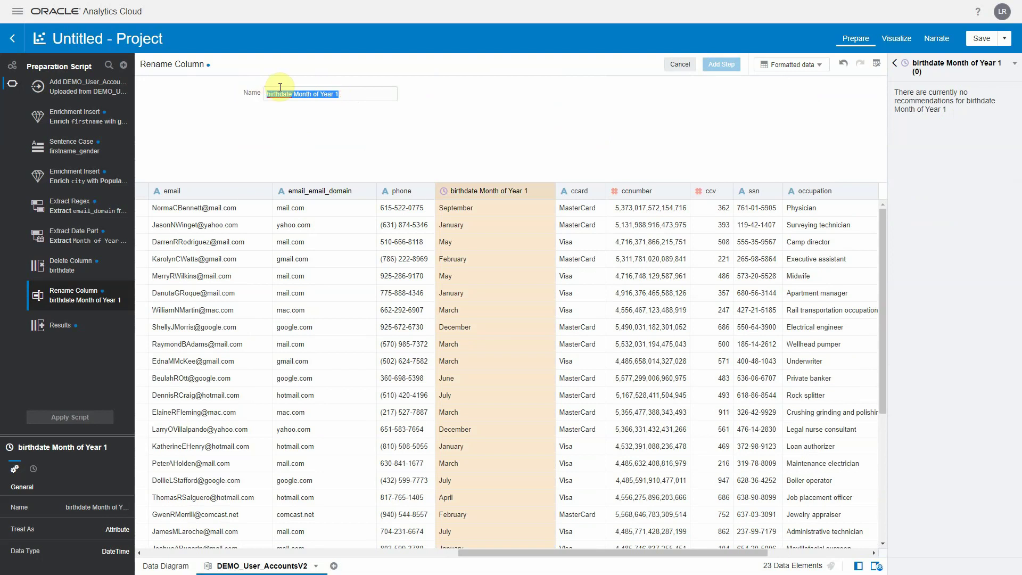
pyautogui.write('b')
pyautogui.press('capslock')
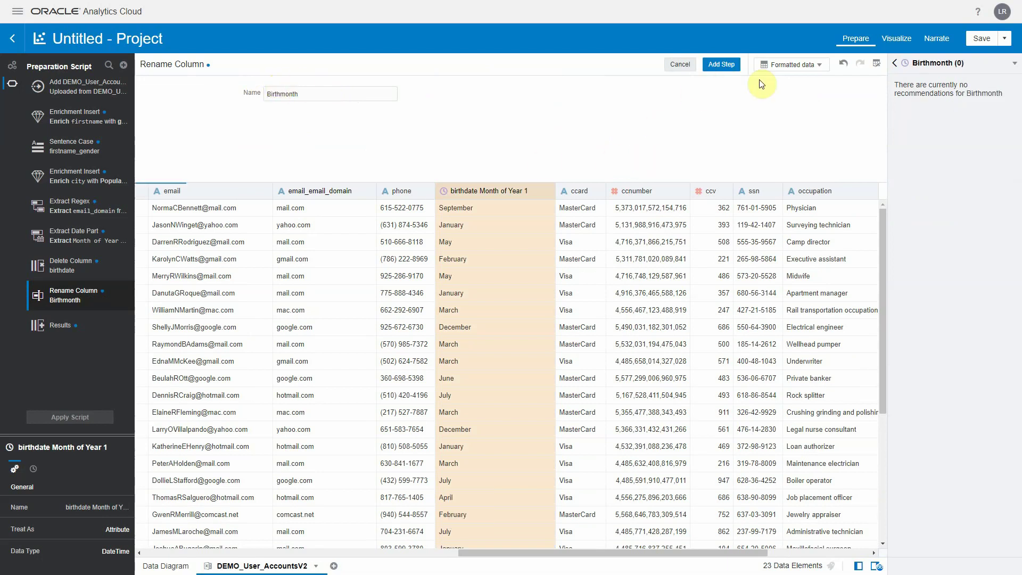
pyautogui.click(721, 64)
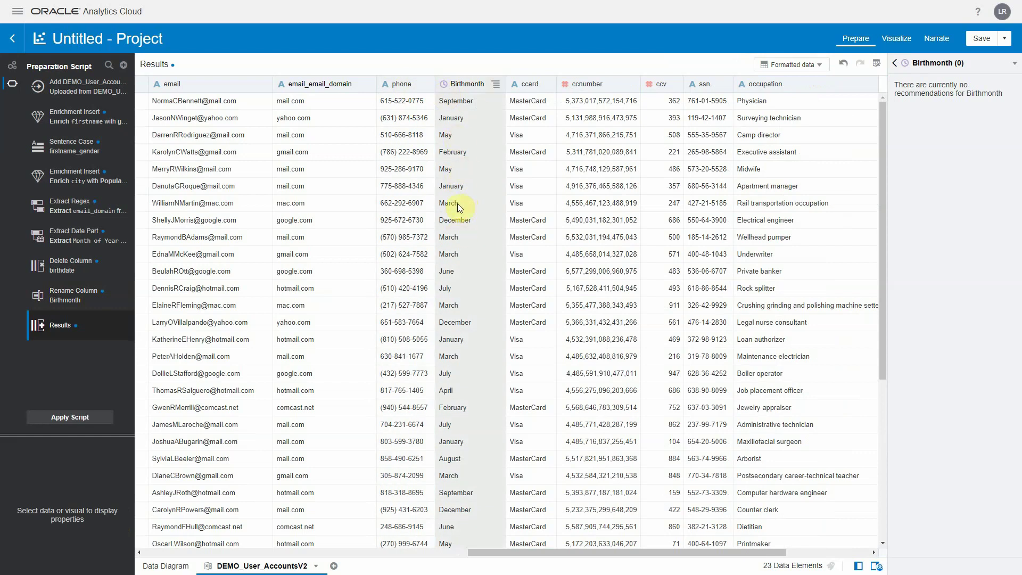
# Delete the ccnumber column using its recommendation
pyautogui.click(590, 83)
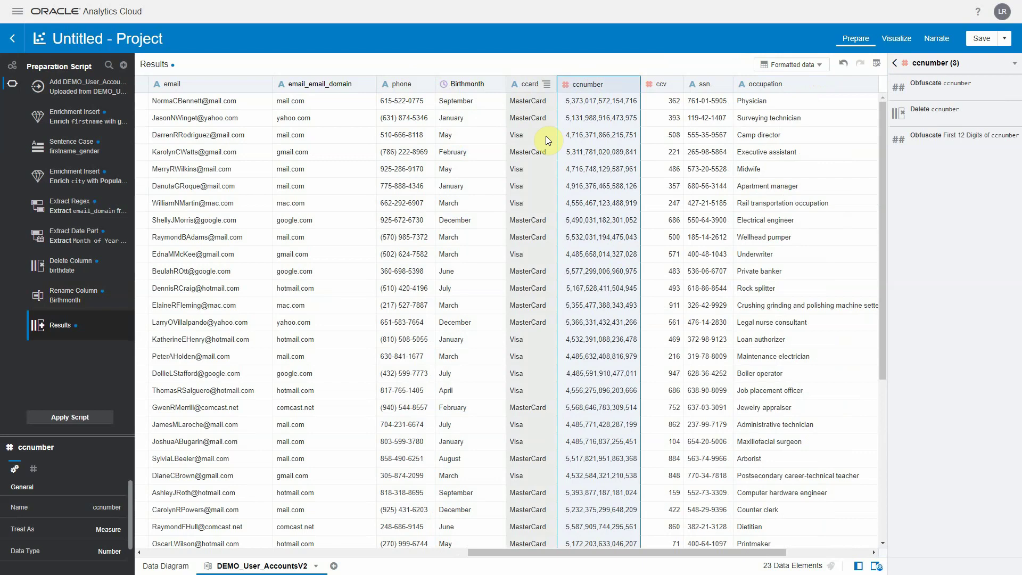
pyautogui.moveTo(977, 94)
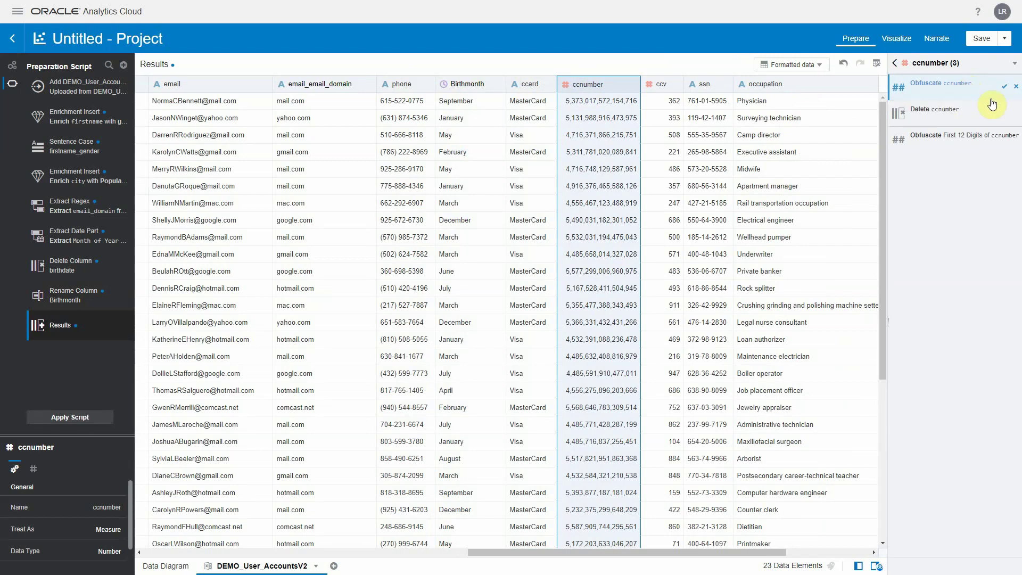
pyautogui.moveTo(954, 148)
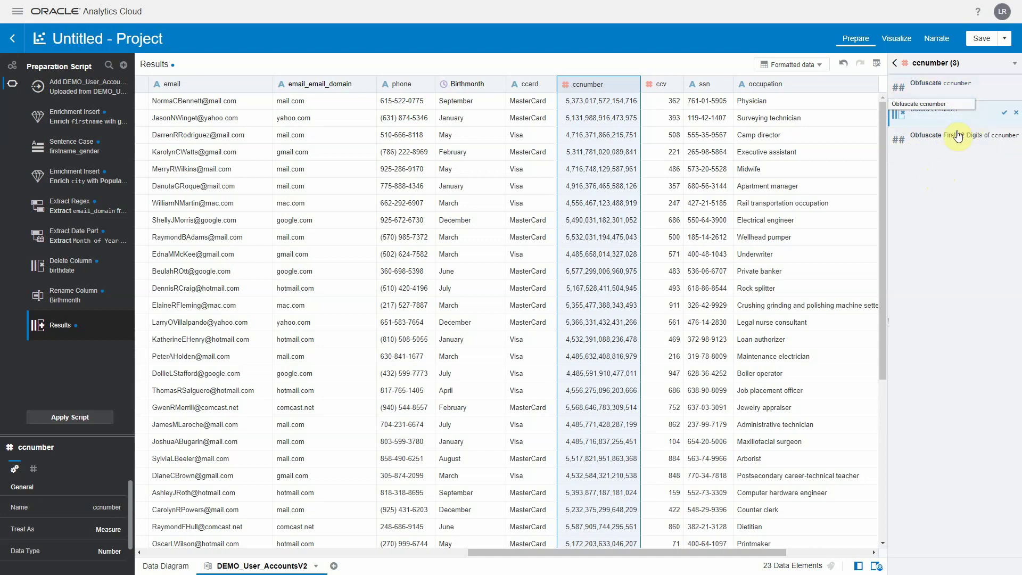
pyautogui.click(1005, 117)
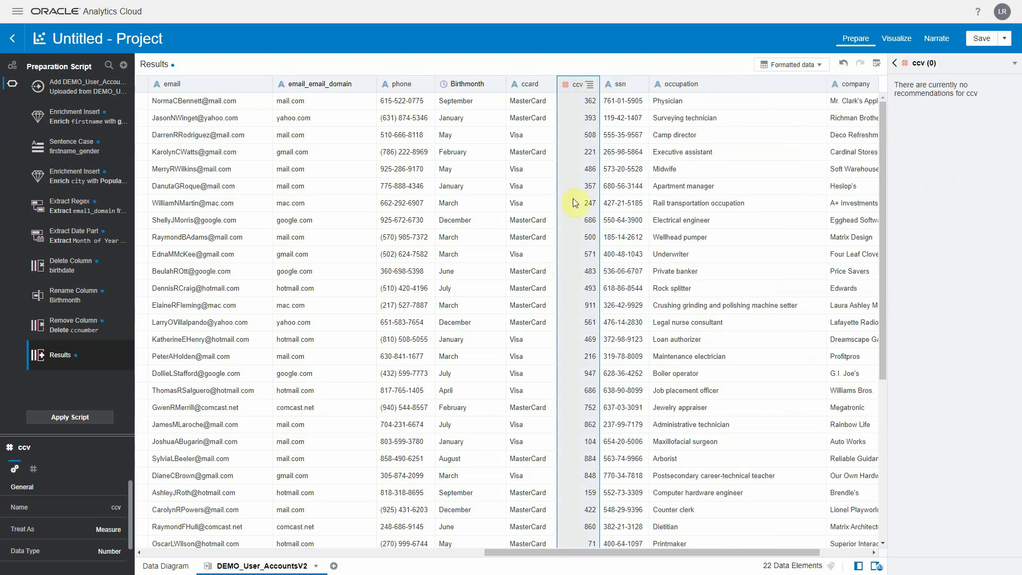
# Obfuscate the first 5 digits of the ssn column using its recommendation
pyautogui.click(617, 85)
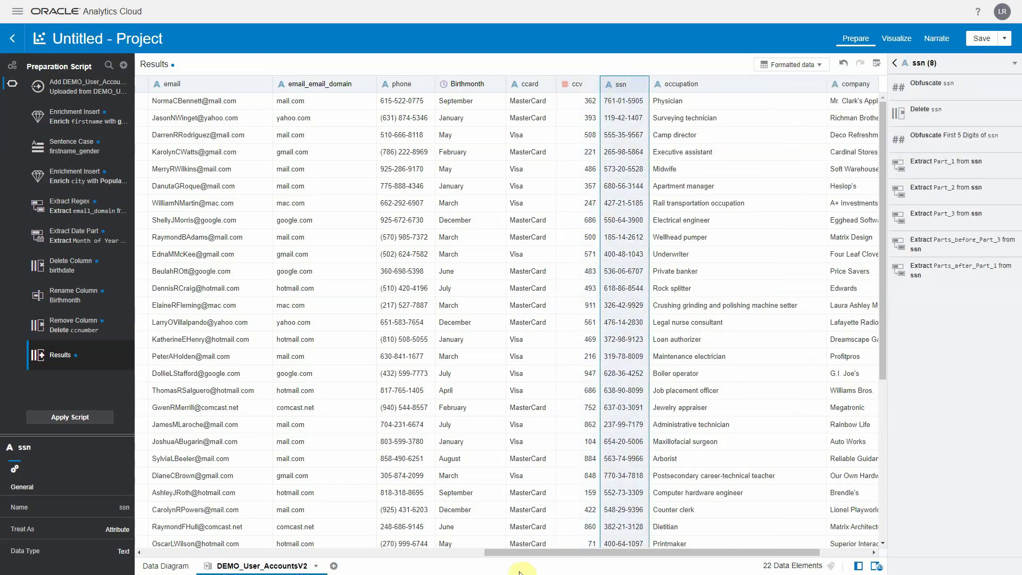
pyautogui.moveTo(584, 553); pyautogui.dragTo(614, 554)
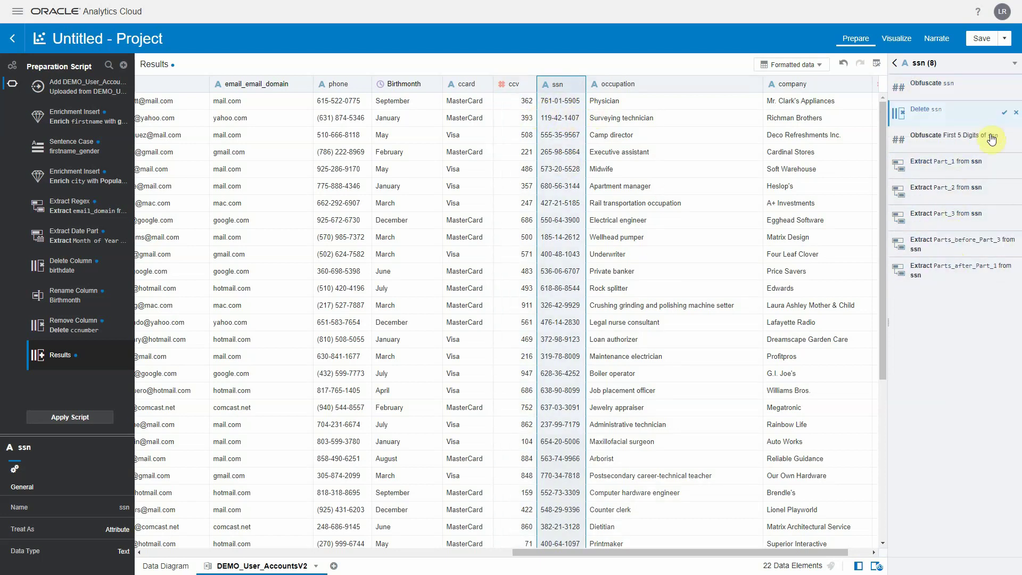
pyautogui.moveTo(1005, 141)
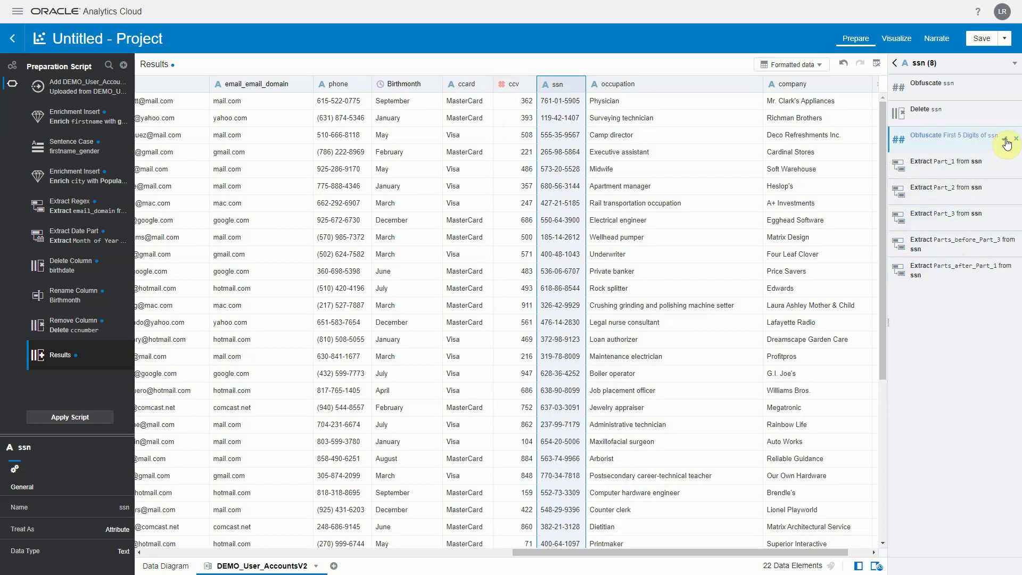
pyautogui.click(1004, 141)
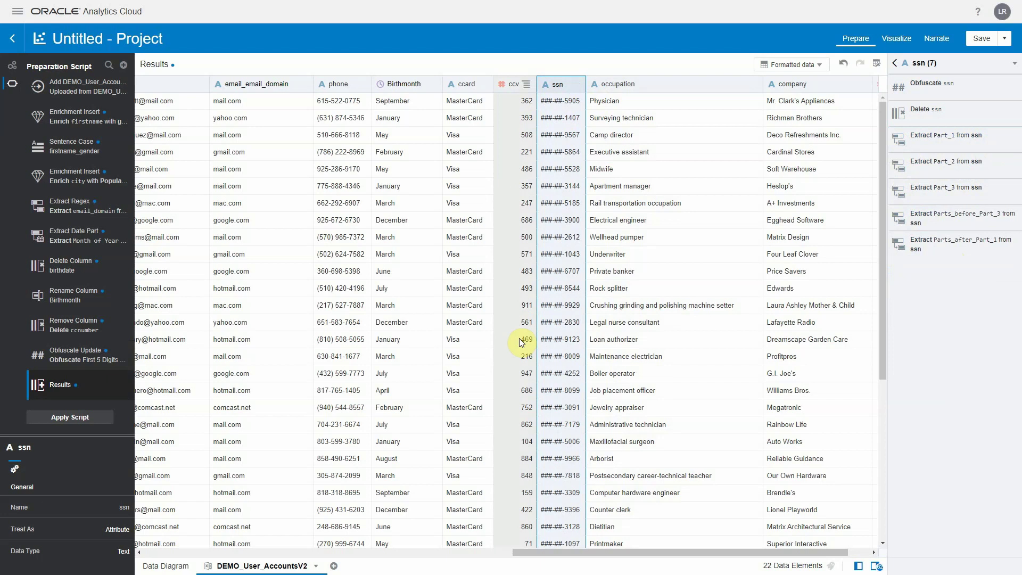
# Apply the preparation script to the DEMO_User_AccountsV2 data set
pyautogui.moveTo(634, 553); pyautogui.dragTo(216, 544)
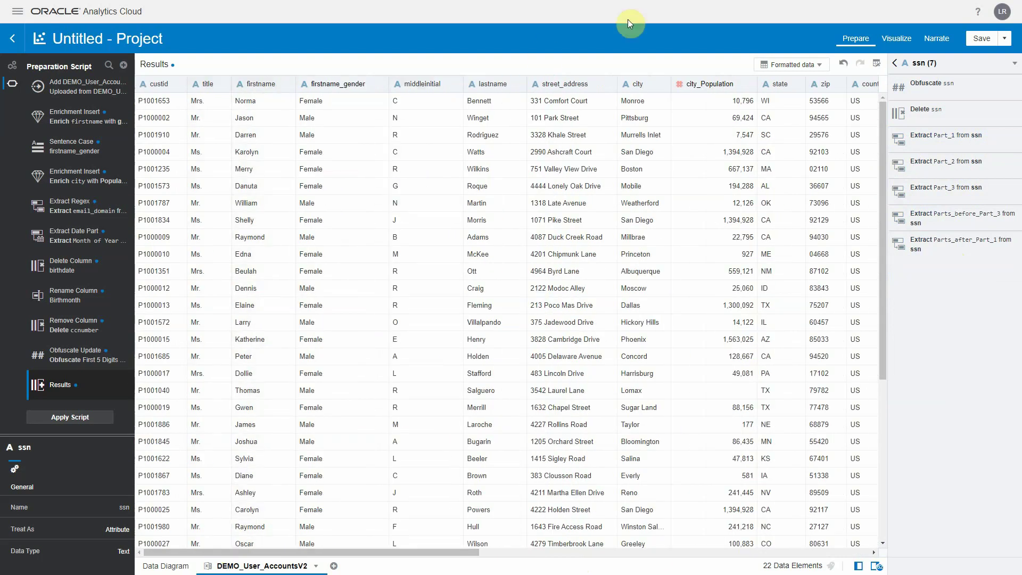
pyautogui.click(73, 419)
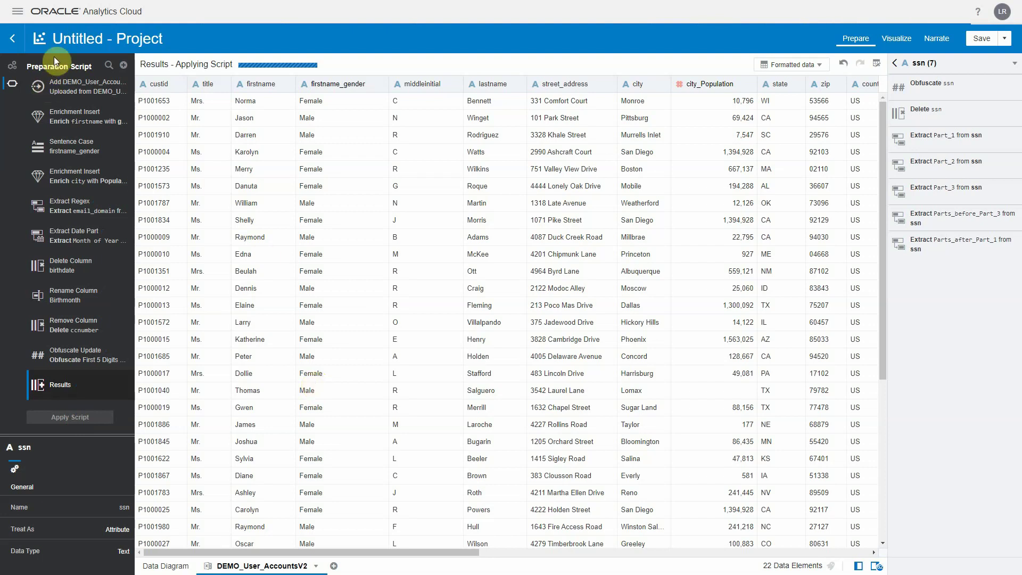
pyautogui.moveTo(57, 312)
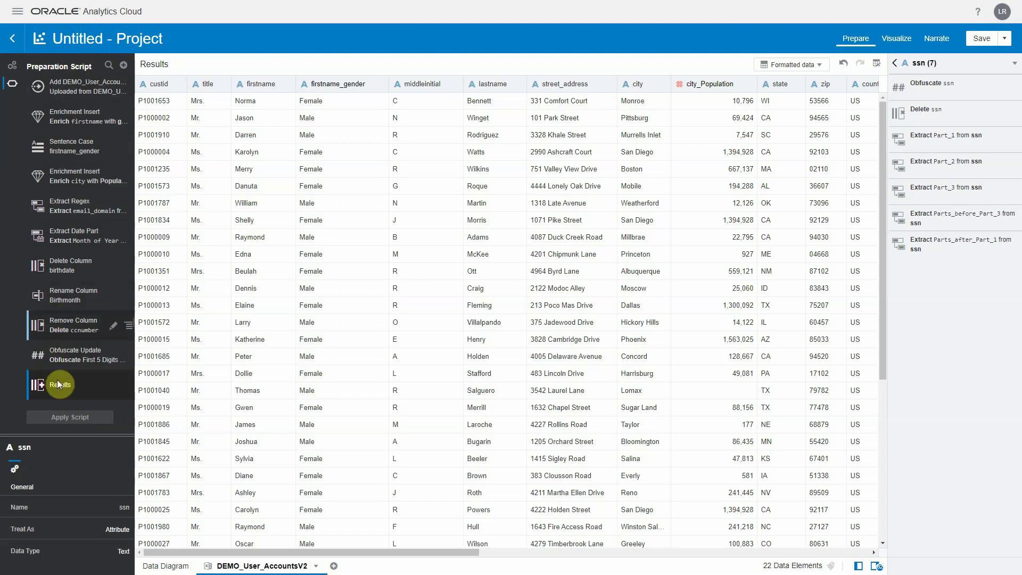
pyautogui.click(75, 417)
# Visualize Count by firstname_gender from DEMO_User_AccountsV2 as a horizontal stacked bar chart on Canvas 1
pyautogui.click(897, 43)
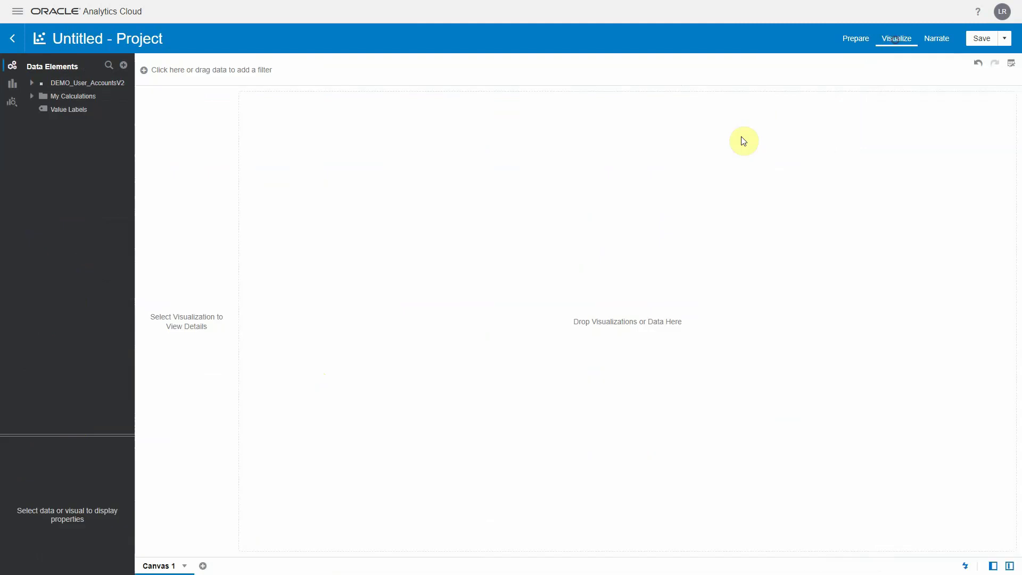
pyautogui.click(32, 83)
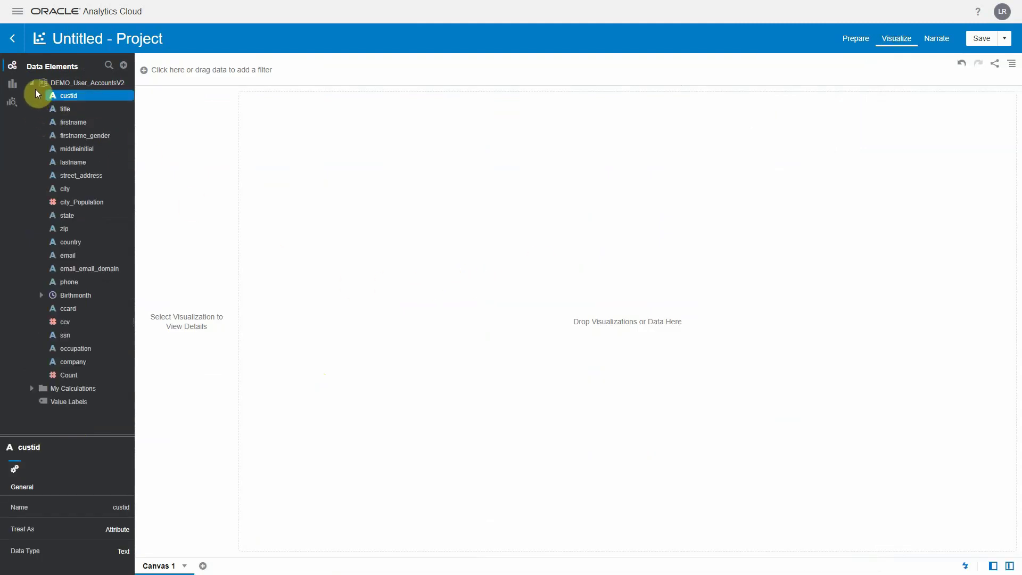
pyautogui.click(80, 136)
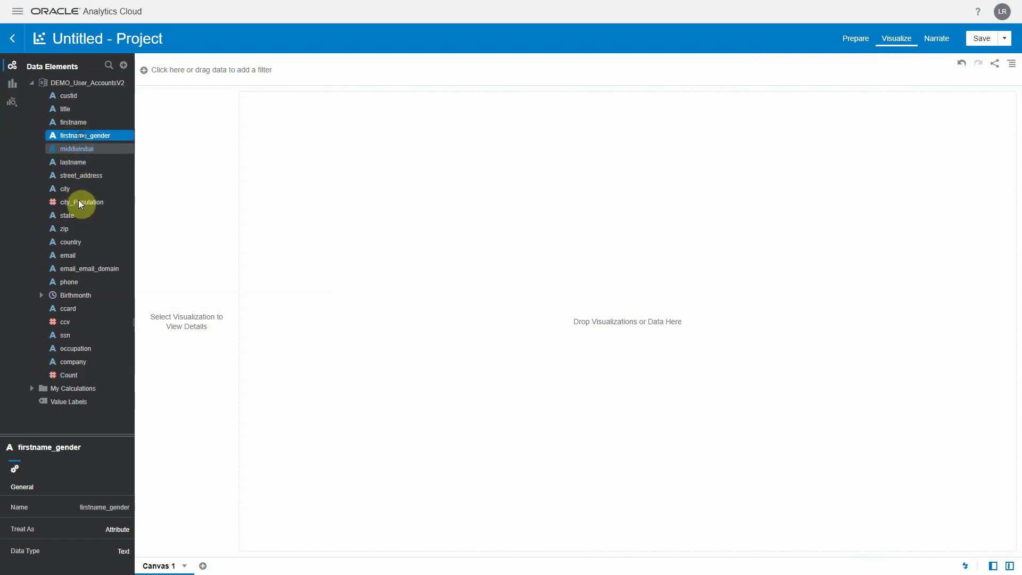
pyautogui.click(77, 379)
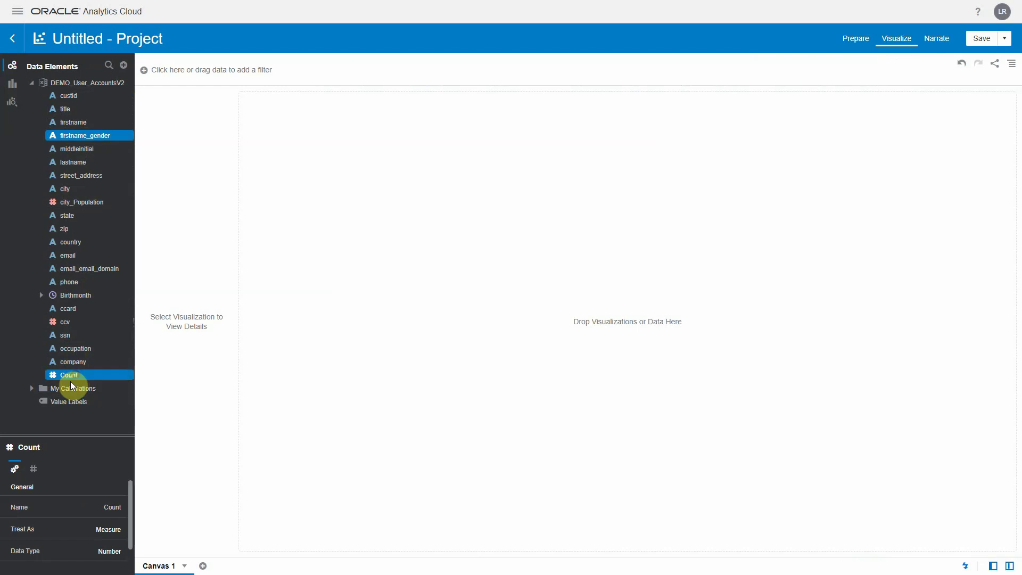
pyautogui.moveTo(335, 281); pyautogui.dragTo(327, 286)
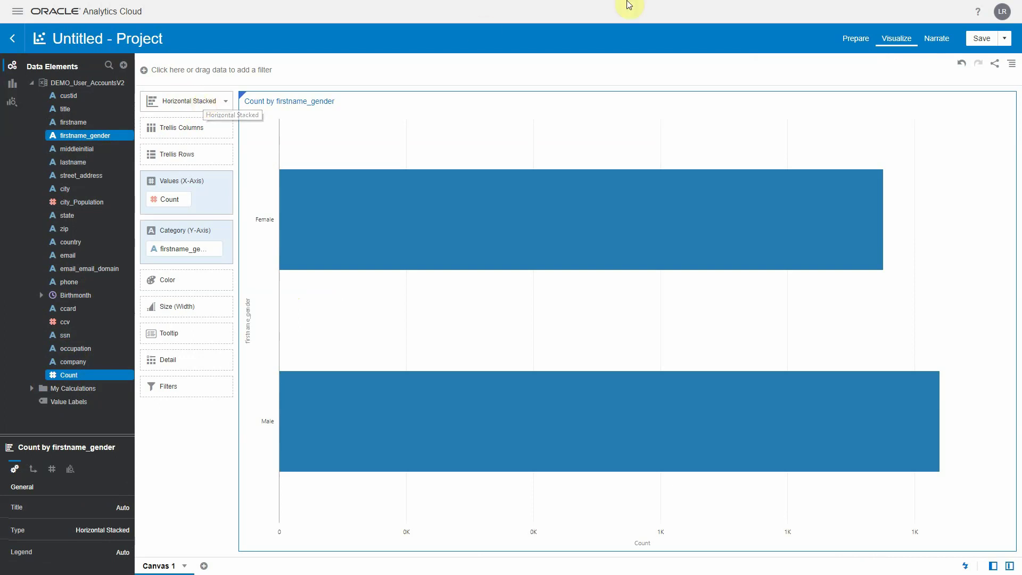
# Return to data preparation and add a new data set to the project from the file WebTransactionsV2.csv
pyautogui.click(856, 39)
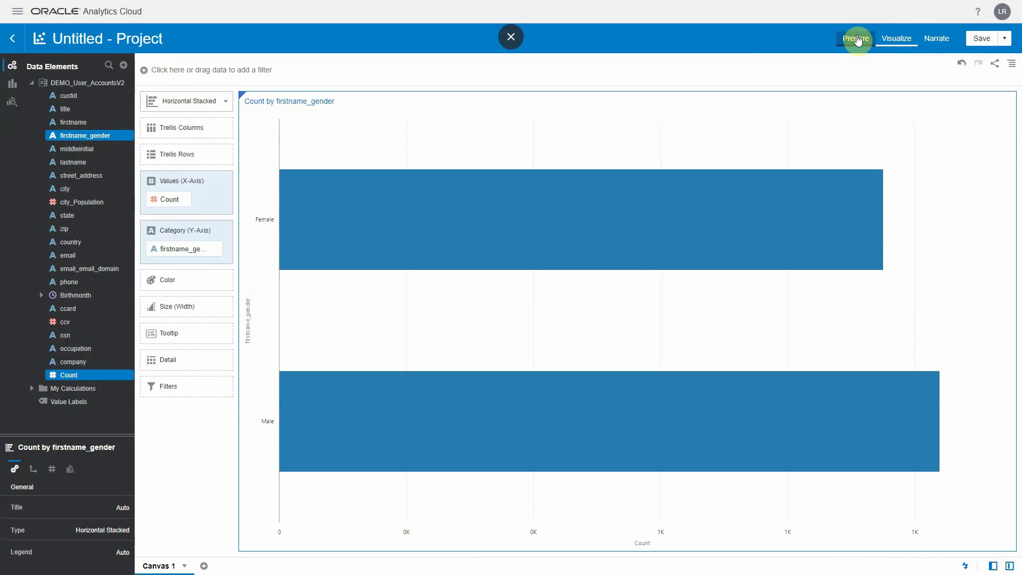
pyautogui.click(852, 39)
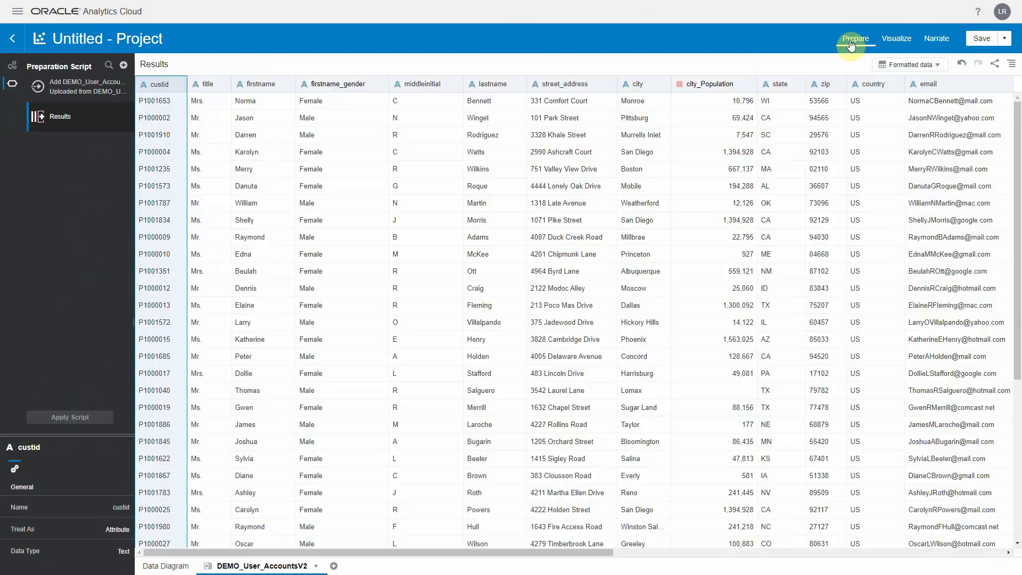
pyautogui.click(334, 566)
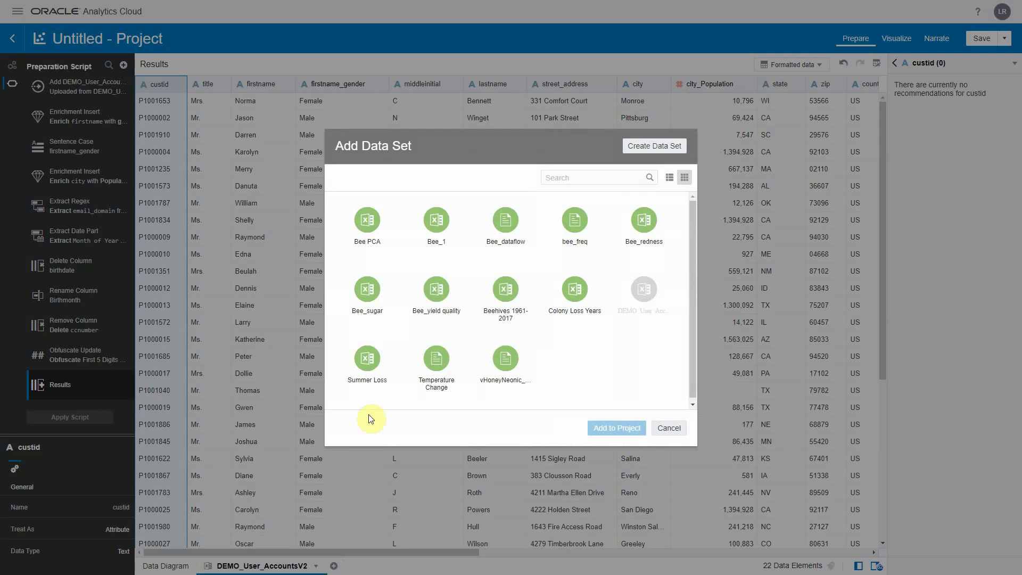
pyautogui.click(646, 150)
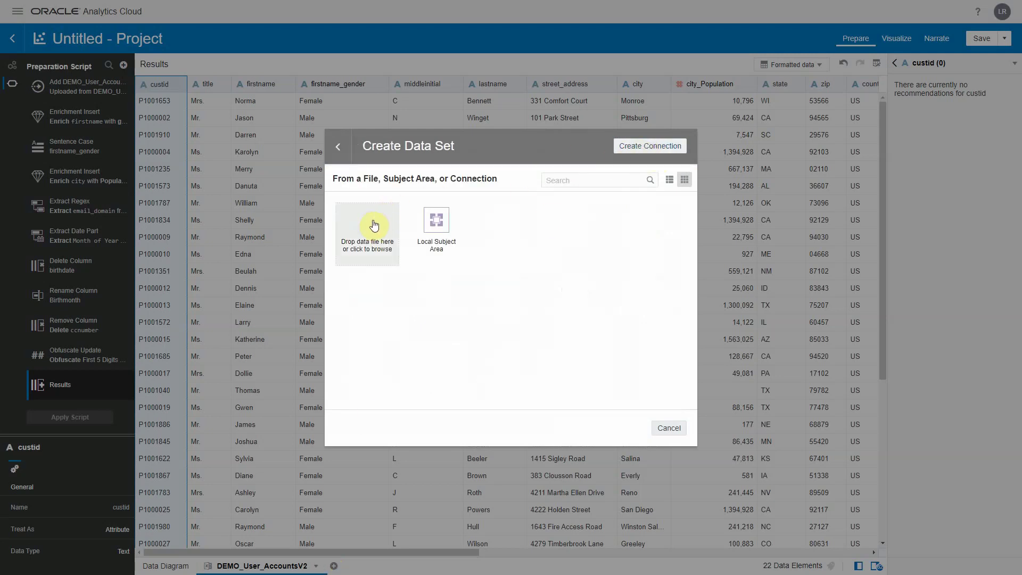
pyautogui.click(368, 221)
pyautogui.click(112, 85)
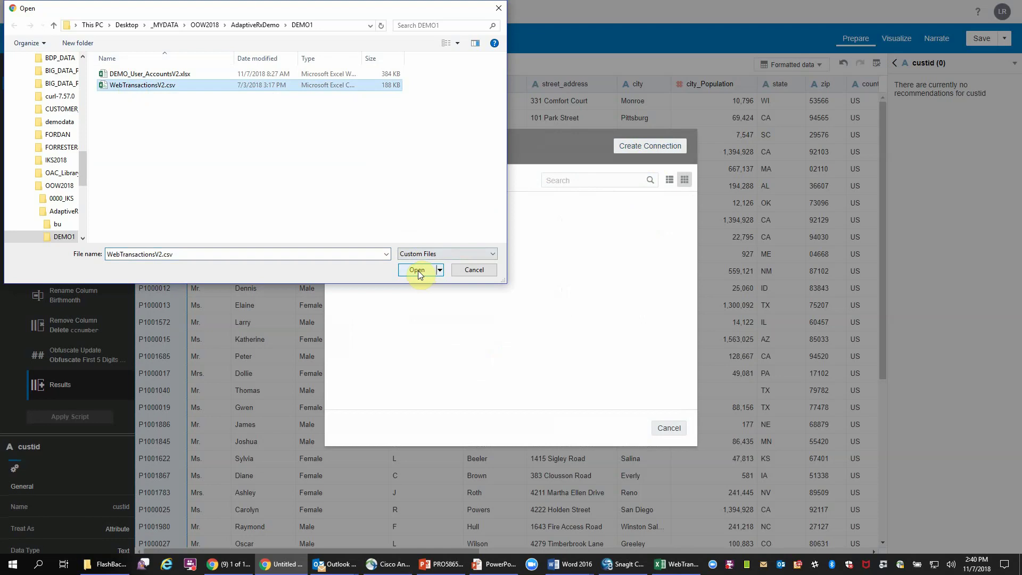
pyautogui.click(417, 270)
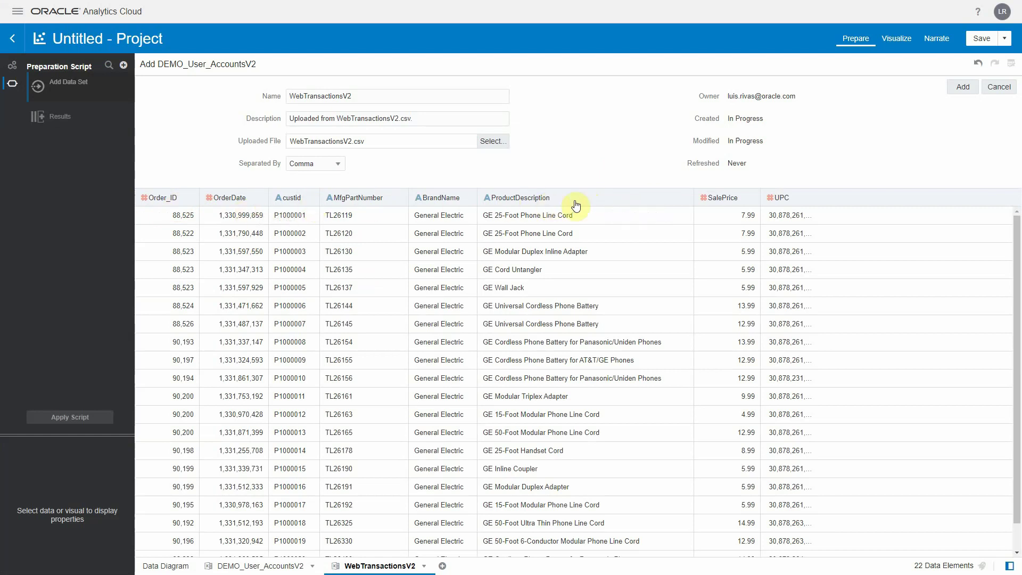
pyautogui.click(965, 89)
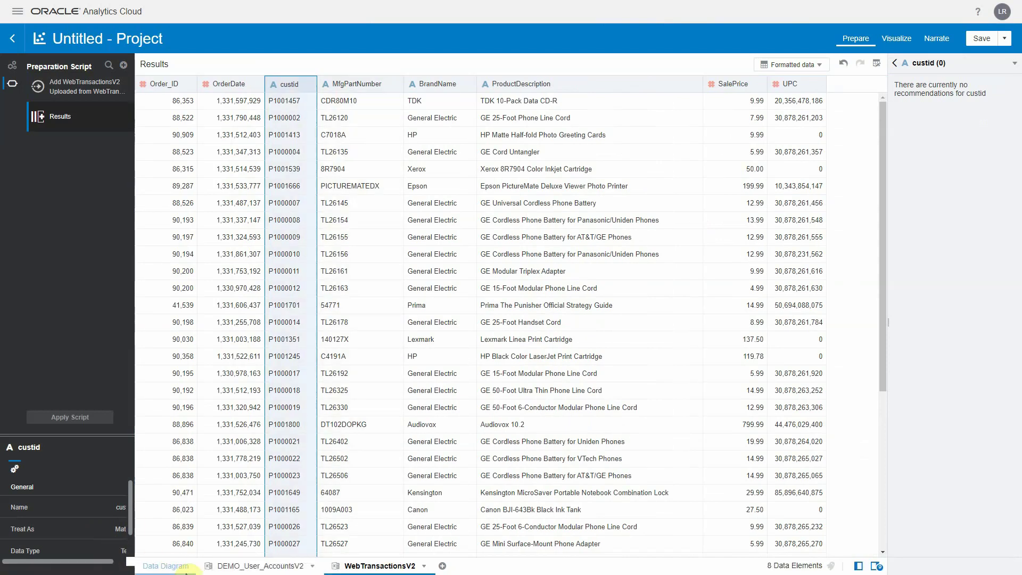
# Check which columns connect DEMO_User_AccountsV2 and WebTransactionsV2 in the data diagram
pyautogui.click(165, 565)
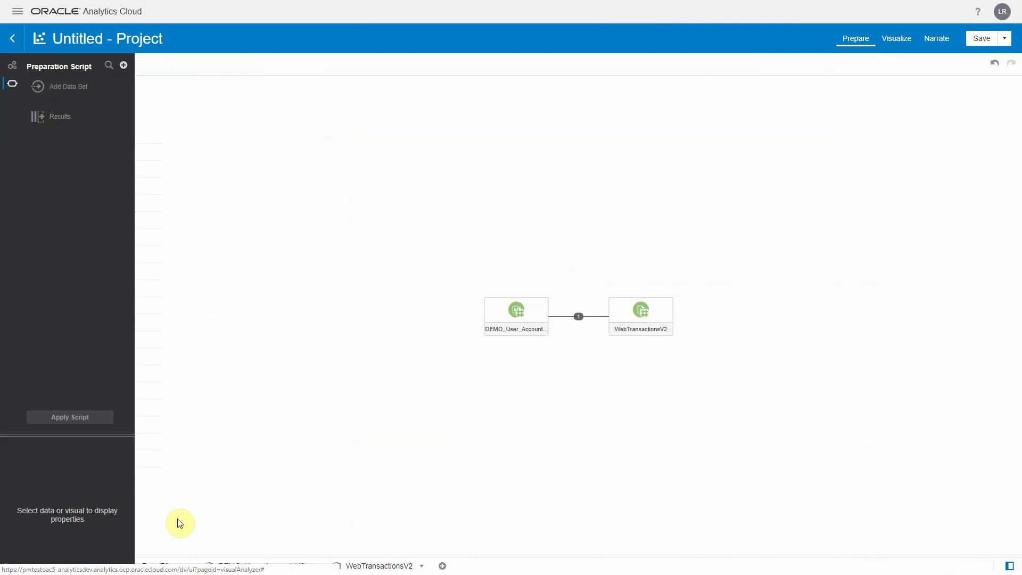
pyautogui.click(579, 318)
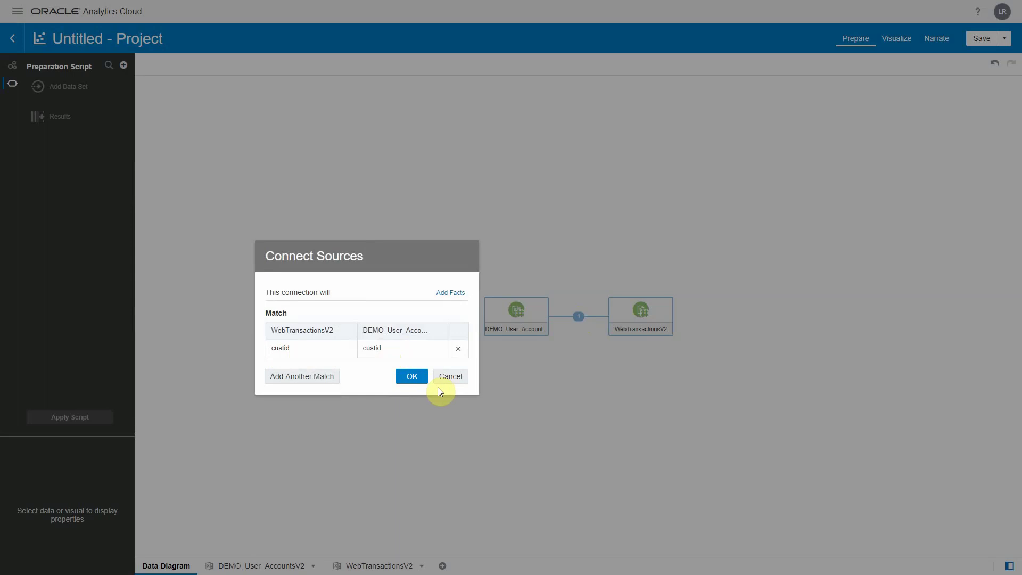
pyautogui.click(451, 376)
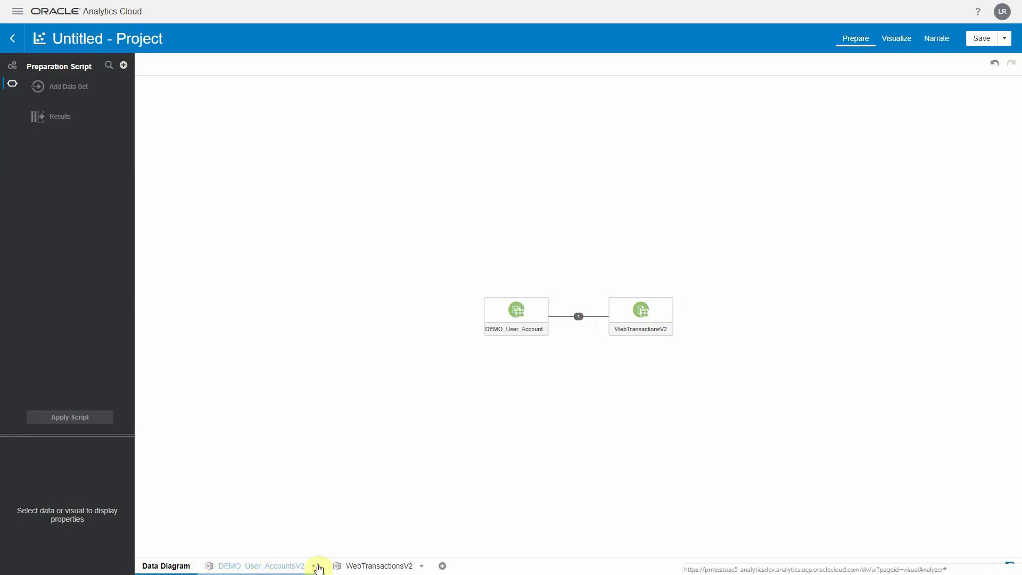
# Extract Day of Week from the OrderDate column of WebTransactionsV2 and apply the preparation script
pyautogui.click(367, 567)
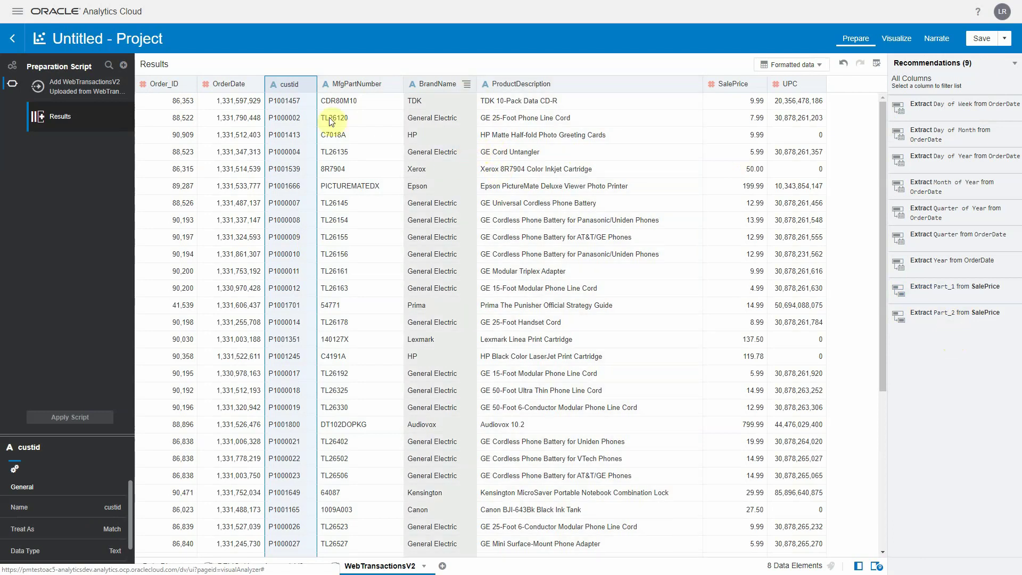
pyautogui.click(231, 84)
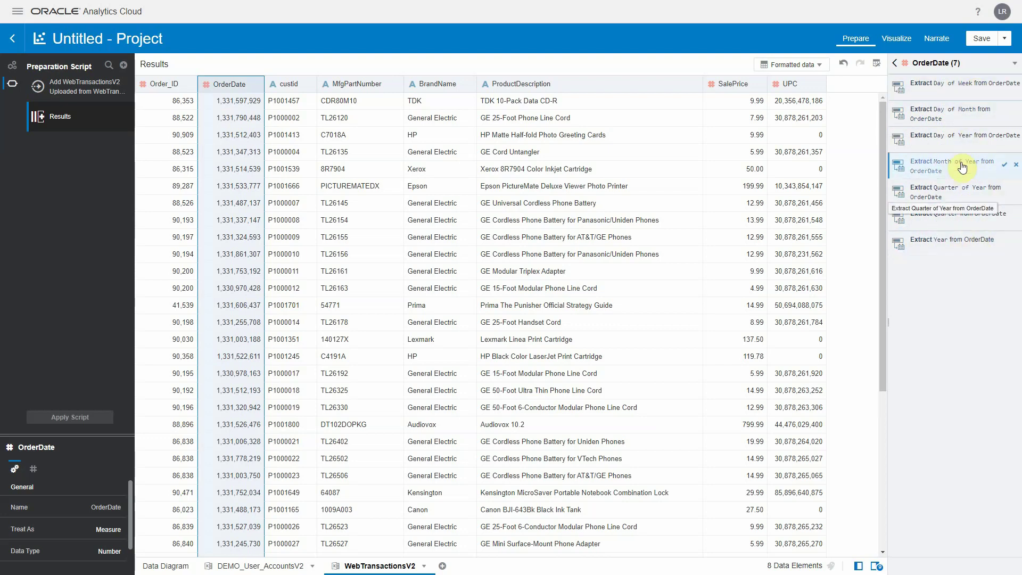
pyautogui.click(1003, 91)
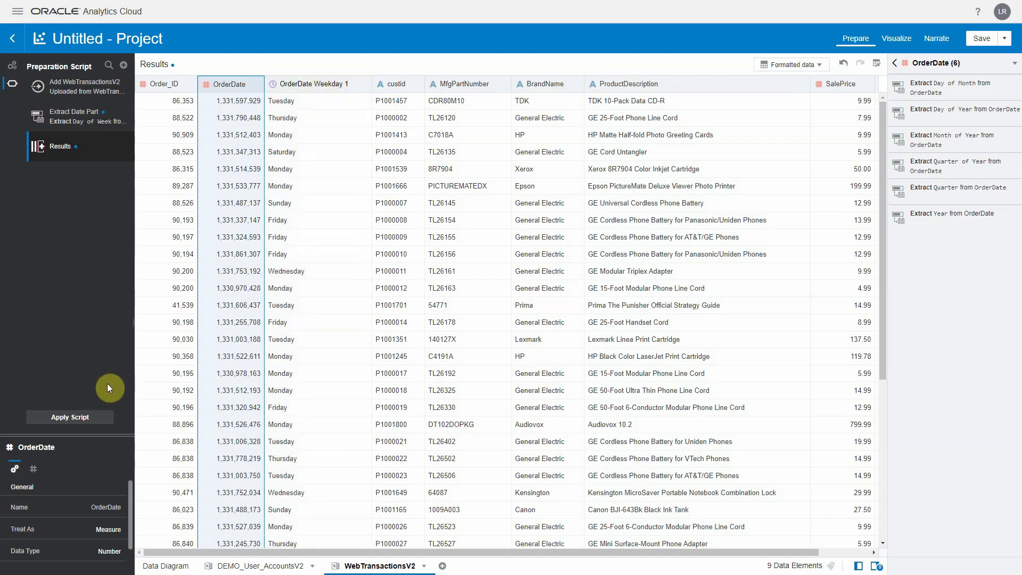
pyautogui.click(70, 420)
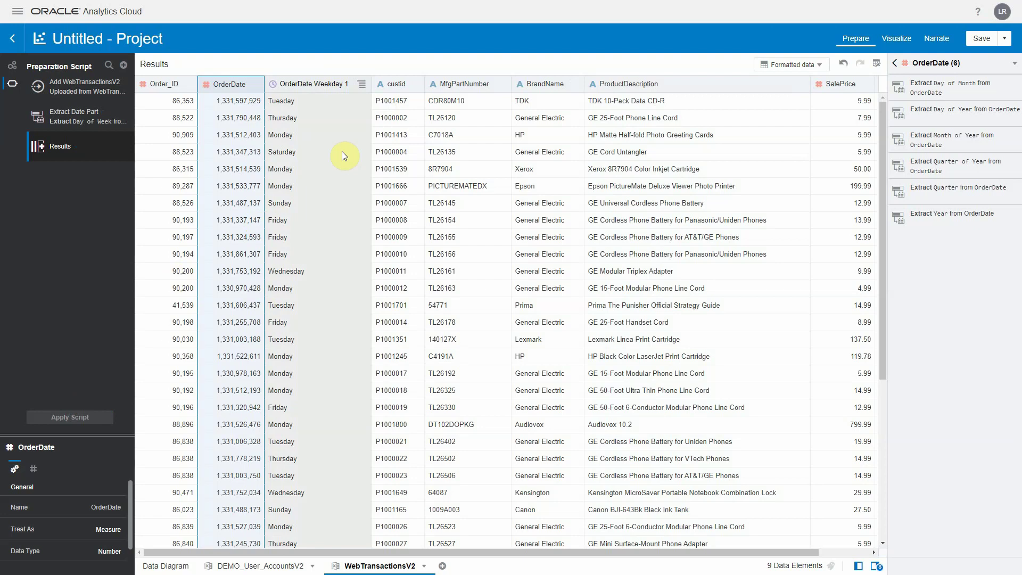
# Add a visualization of SalePrice by OrderDate Weekday 1 beside the gender chart on Canvas 1
pyautogui.click(898, 39)
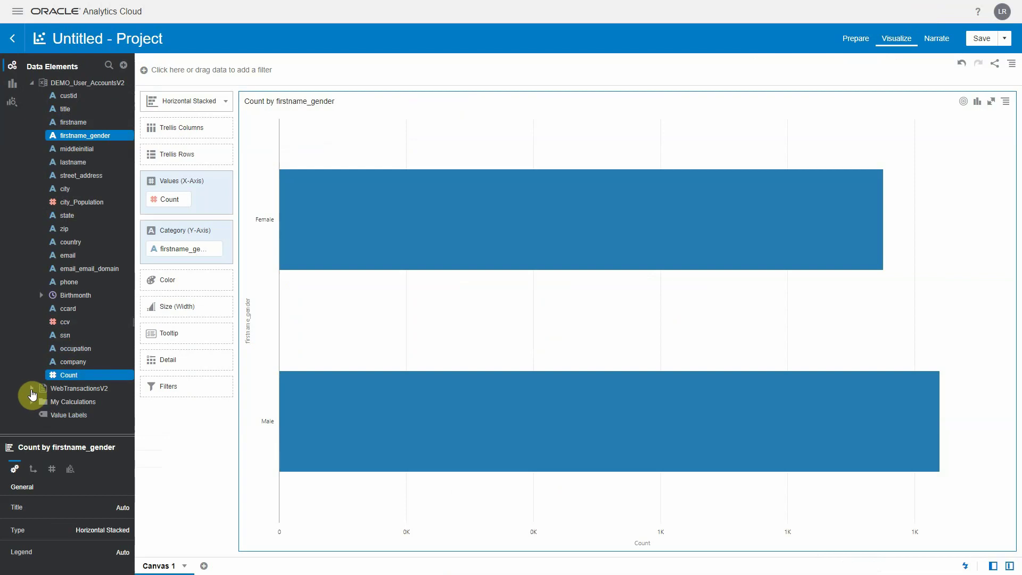
pyautogui.click(32, 394)
pyautogui.scroll(-3, 80, 267)
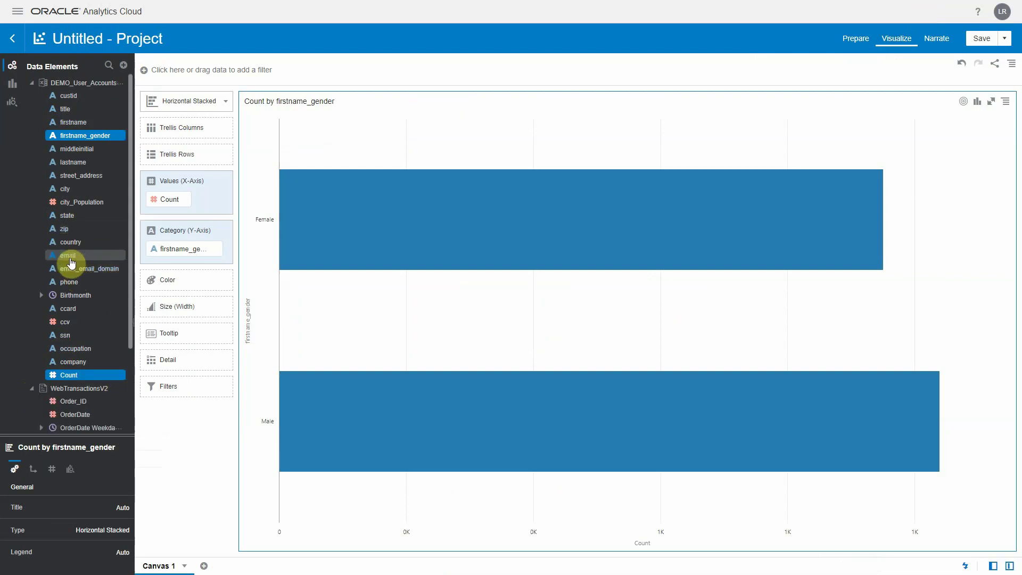
pyautogui.moveTo(74, 385); pyautogui.dragTo(272, 322)
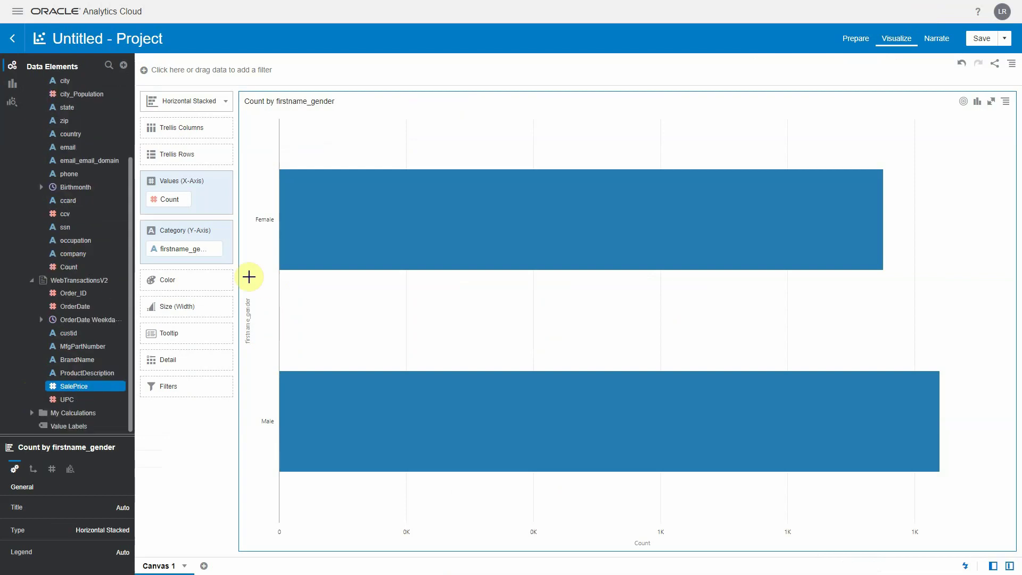
pyautogui.click(77, 321)
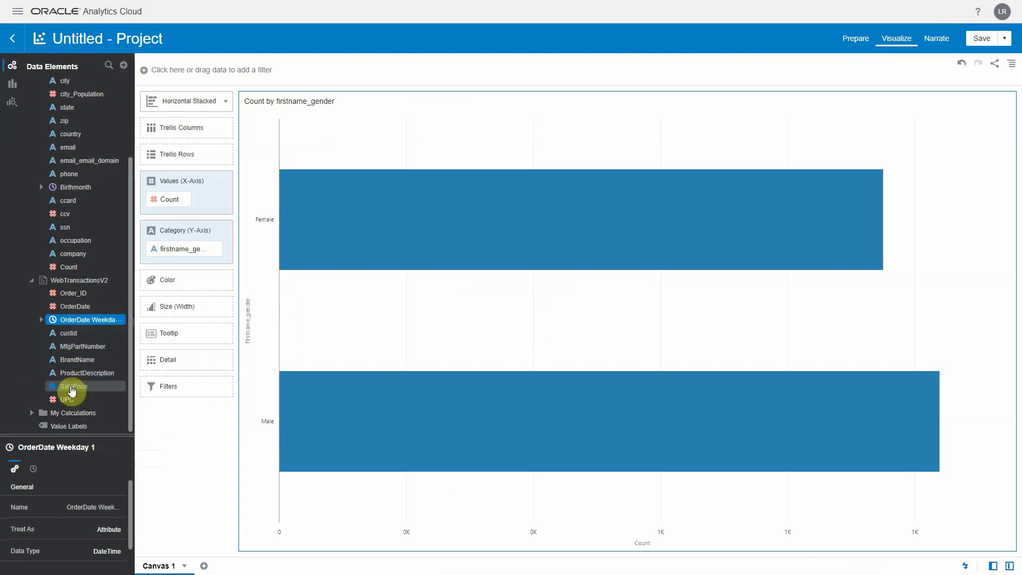
pyautogui.keyDown('ctrl'); pyautogui.click(72, 391); pyautogui.keyUp('ctrl')
pyautogui.moveTo(72, 391); pyautogui.dragTo(229, 233)
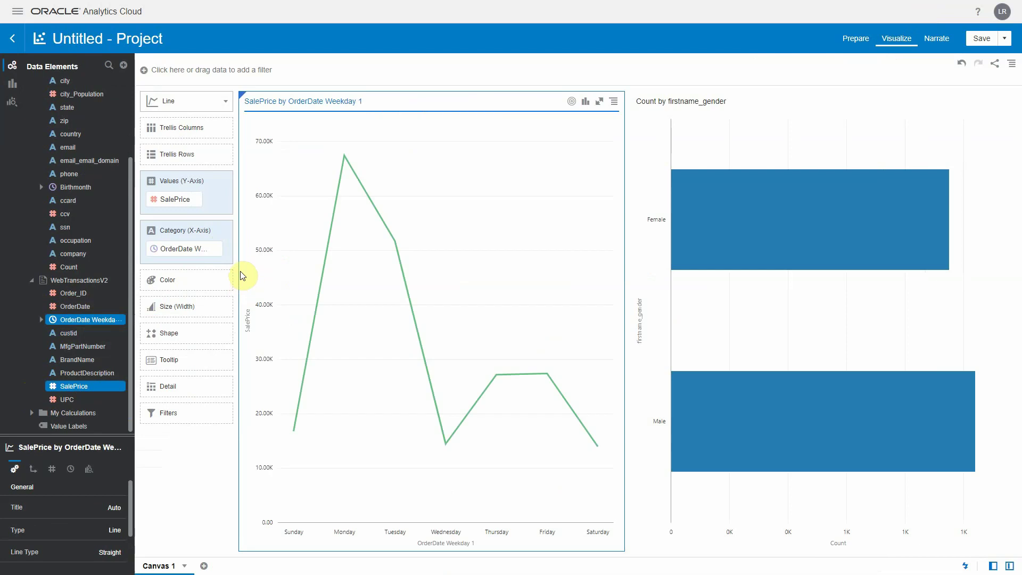
# Change the SalePrice visualization to a pie chart and color its slices by OrderDate Weekday 1
pyautogui.click(225, 101)
pyautogui.click(283, 238)
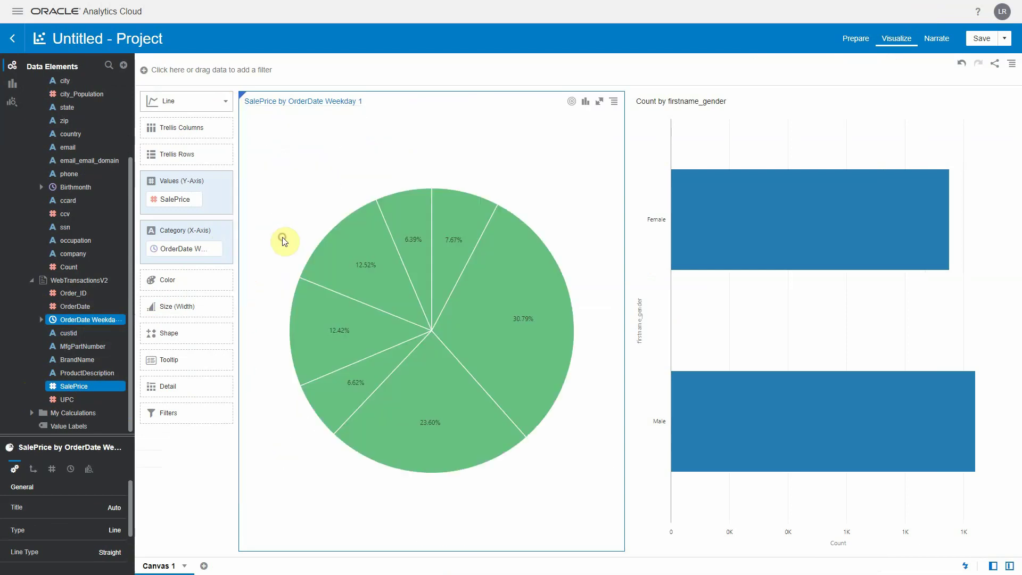
pyautogui.moveTo(66, 319); pyautogui.dragTo(166, 283)
pyautogui.click(530, 361)
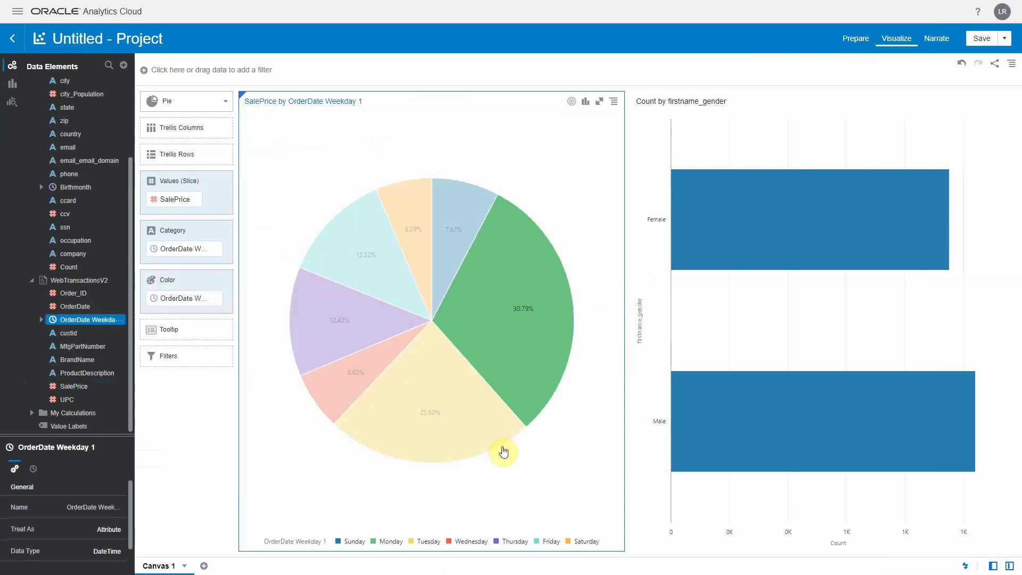
pyautogui.click(388, 505)
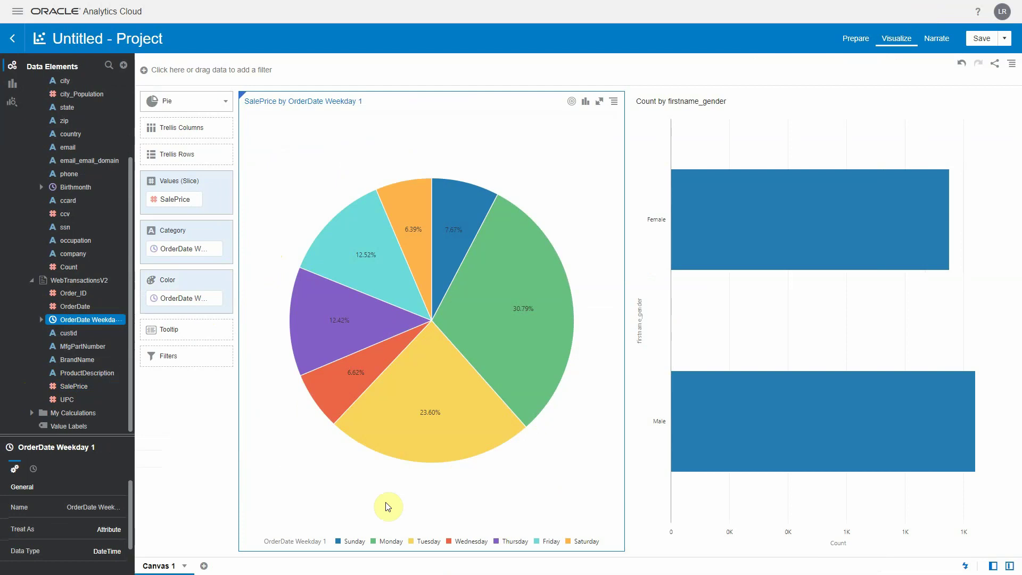